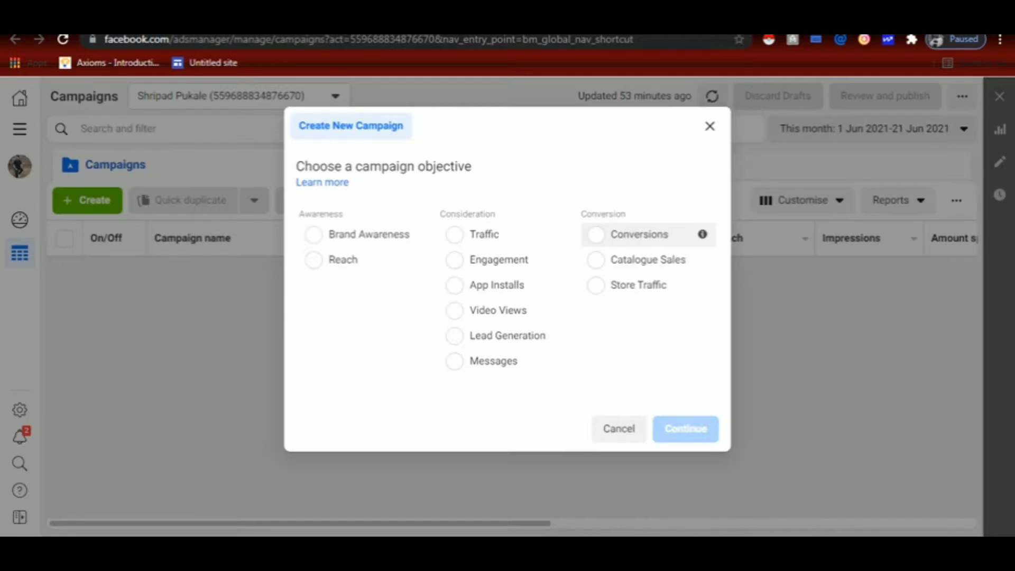
- Choose Conversions as the new campaign's objective and continue to the campaign setup
{"action": "left_click", "coordinate": [614, 234]}
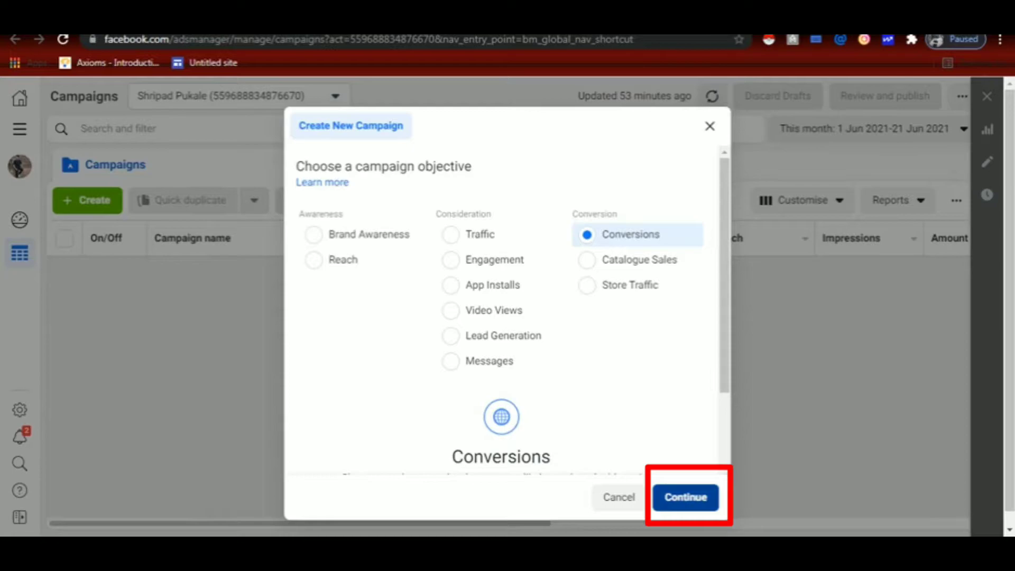
{"action": "left_click", "coordinate": [686, 497]}
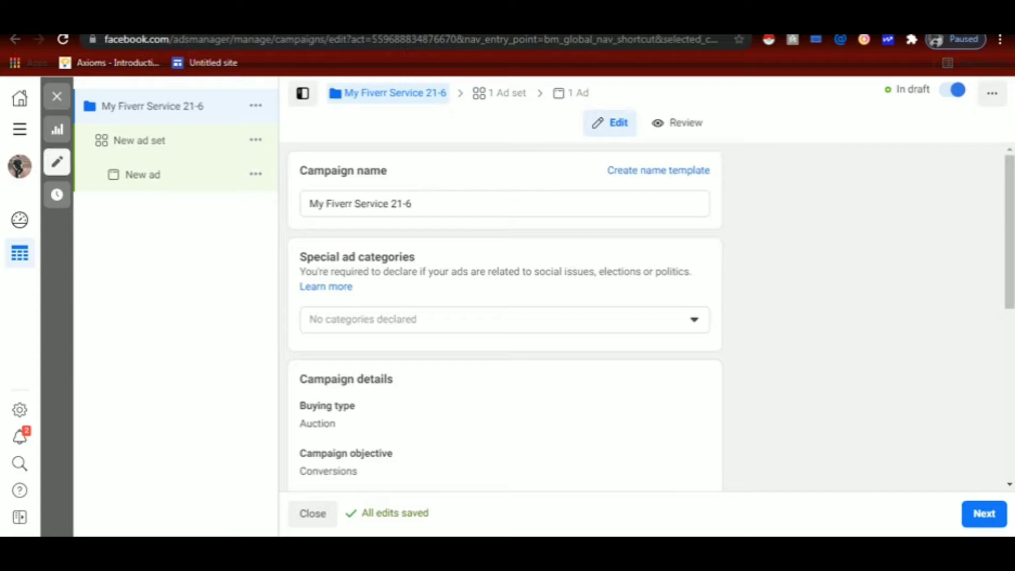
- Turn off campaign budget optimisation and continue to the ad set settings
{"action": "mouse_move", "coordinate": [502, 415]}
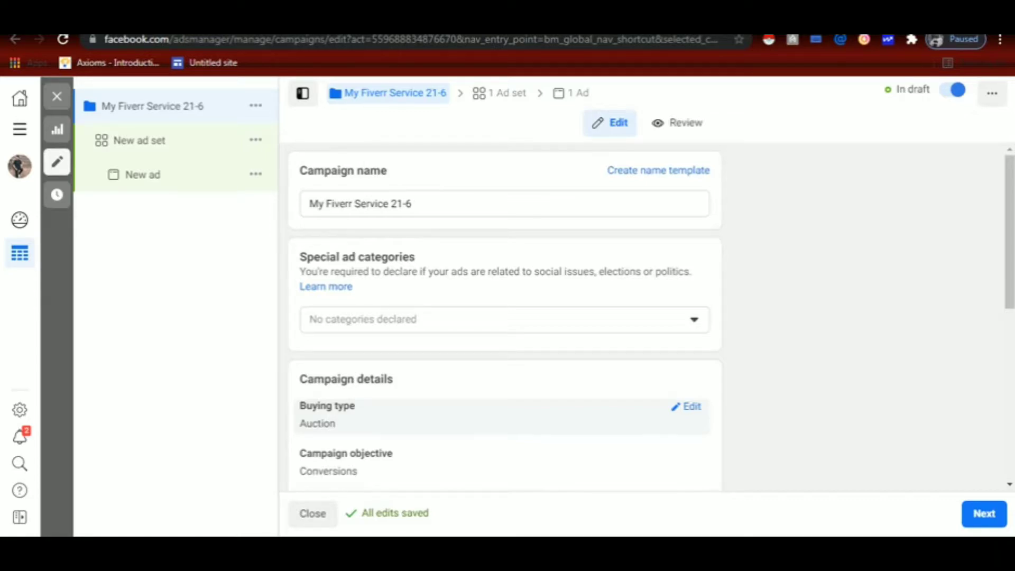
{"action": "scroll", "coordinate": [505, 318], "scroll_direction": "down", "scroll_amount": 4}
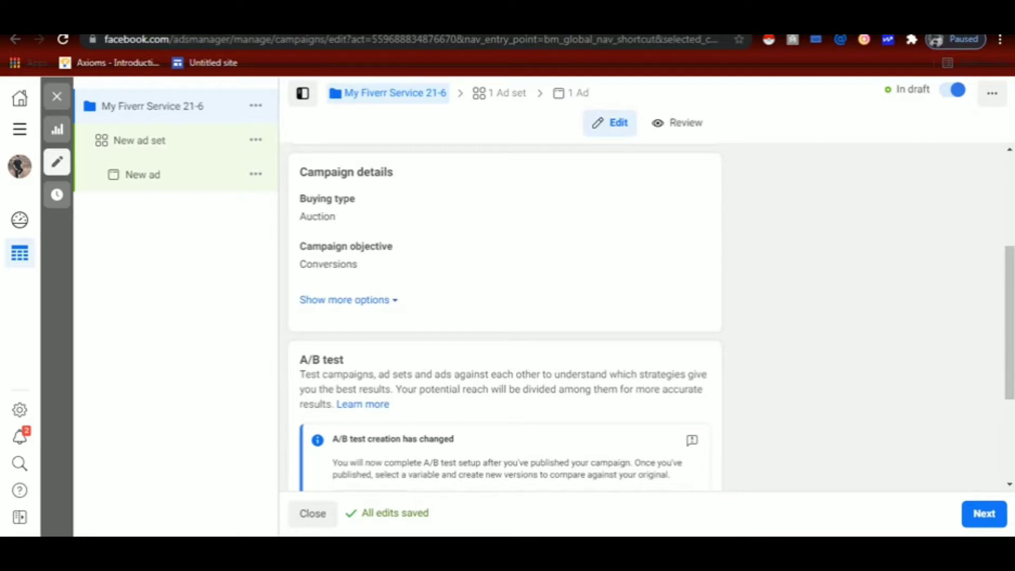
{"action": "scroll", "coordinate": [505, 318], "scroll_direction": "down", "scroll_amount": 5}
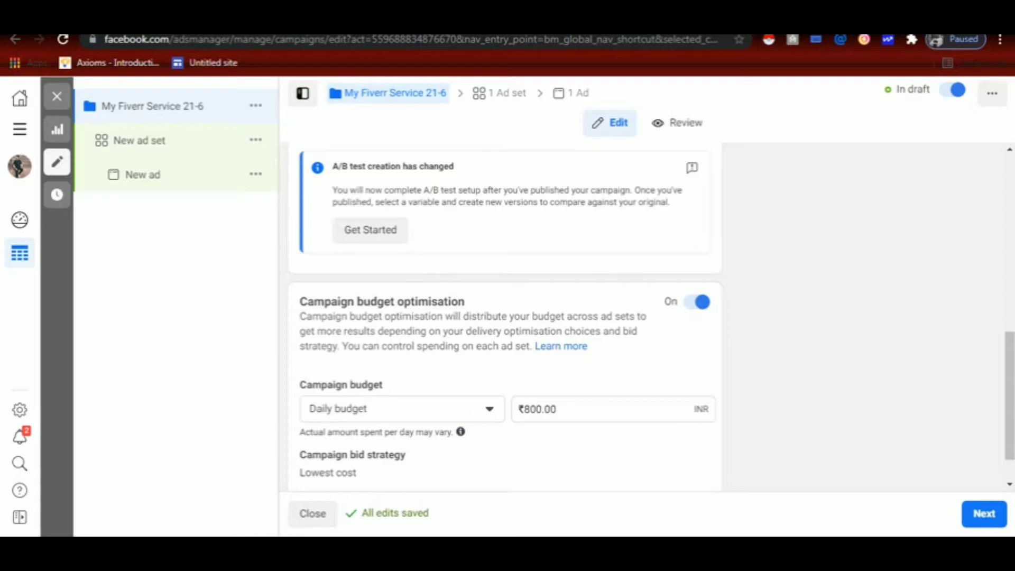
{"action": "left_click", "coordinate": [402, 409]}
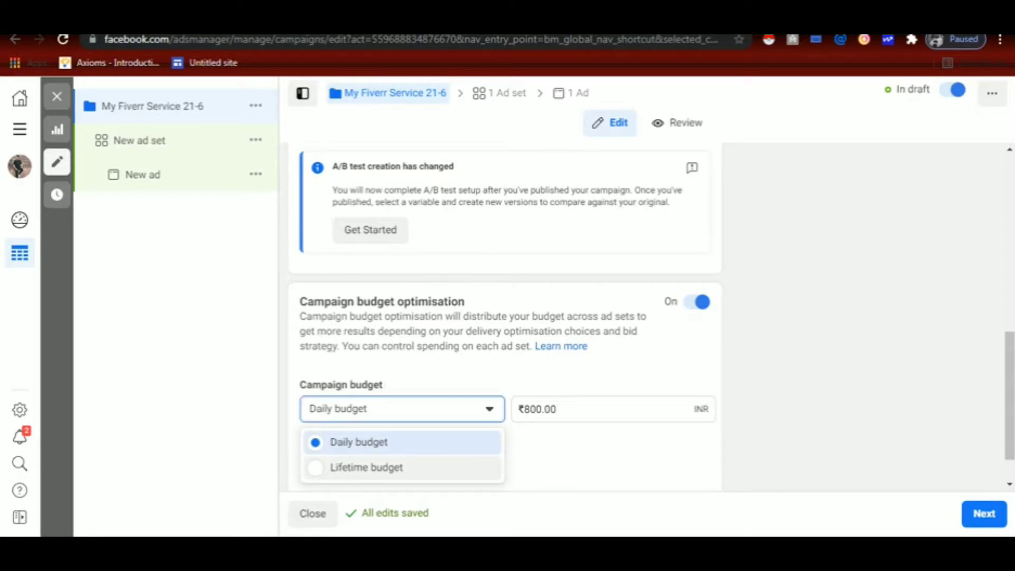
{"action": "key", "text": "Escape"}
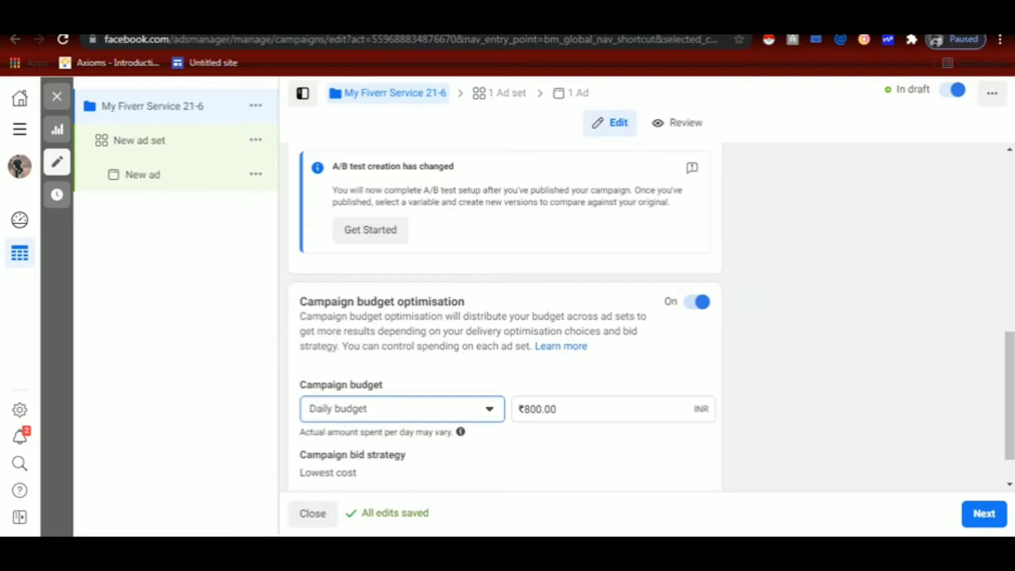
{"action": "left_click", "coordinate": [698, 302]}
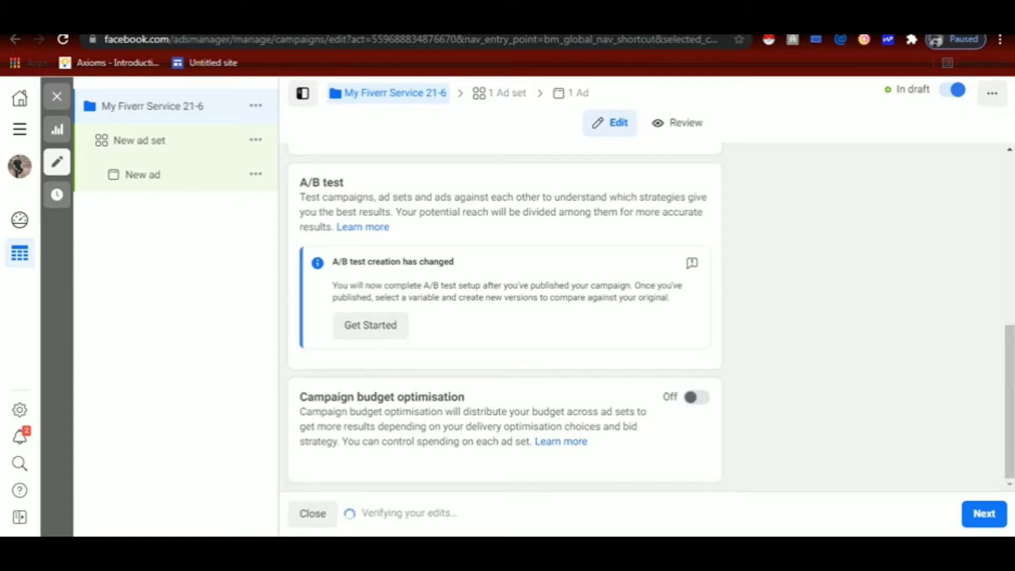
{"action": "left_click", "coordinate": [984, 513]}
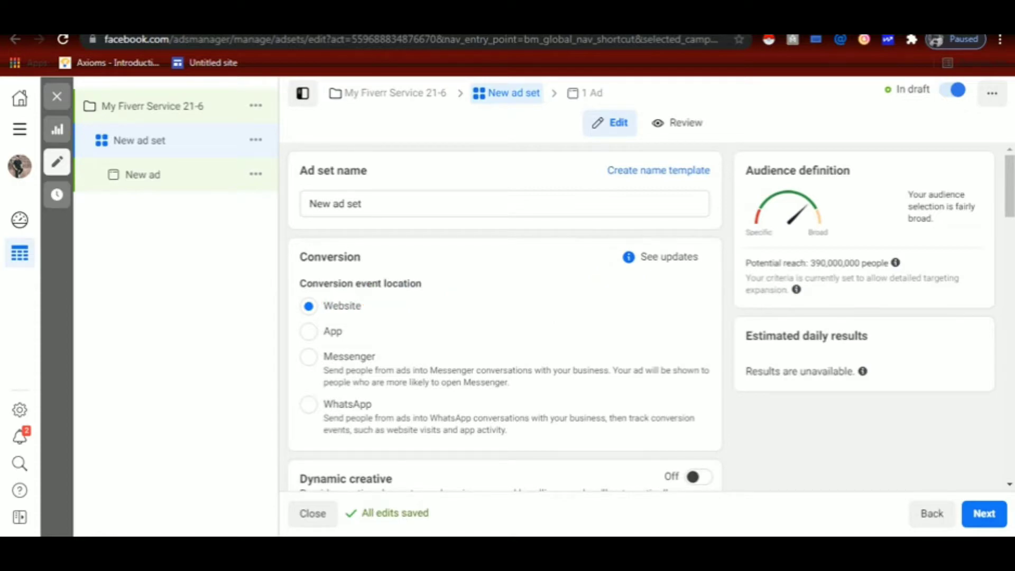
- Set the ad set's daily budget to ₹500
{"action": "scroll", "coordinate": [652, 317], "scroll_direction": "down", "scroll_amount": 5}
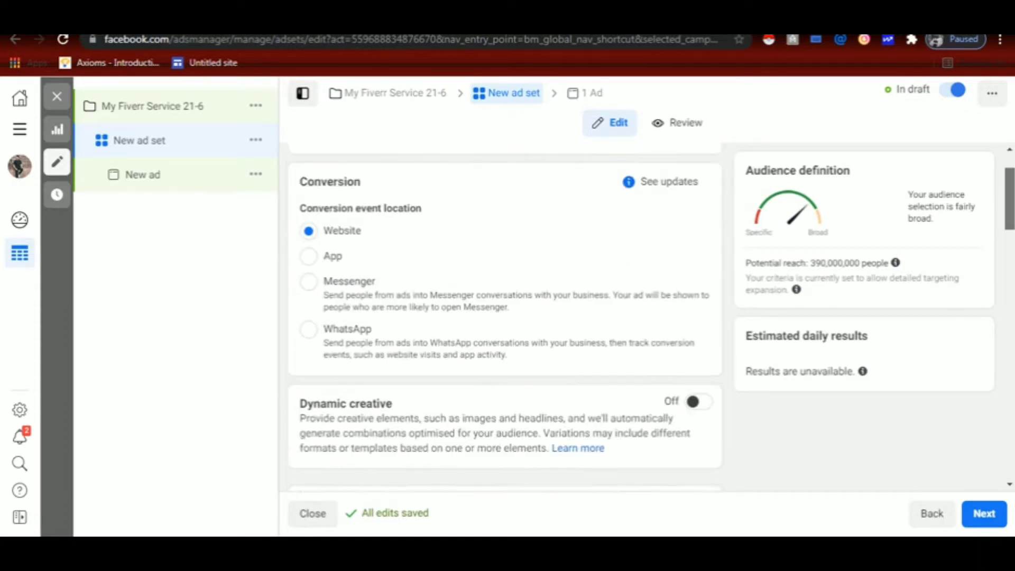
{"action": "scroll", "coordinate": [652, 317], "scroll_direction": "down", "scroll_amount": 1}
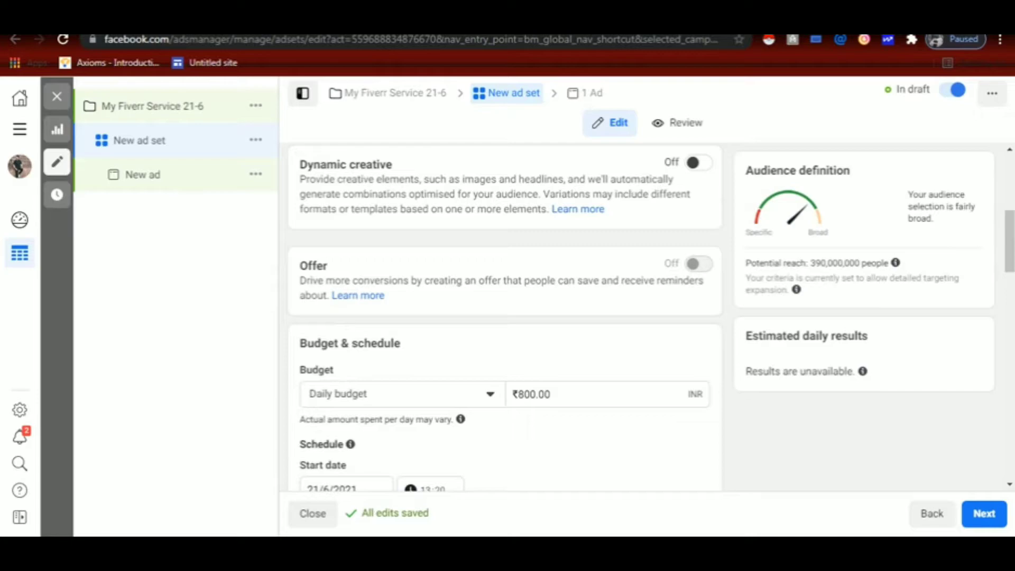
{"action": "scroll", "coordinate": [505, 317], "scroll_direction": "down", "scroll_amount": 2}
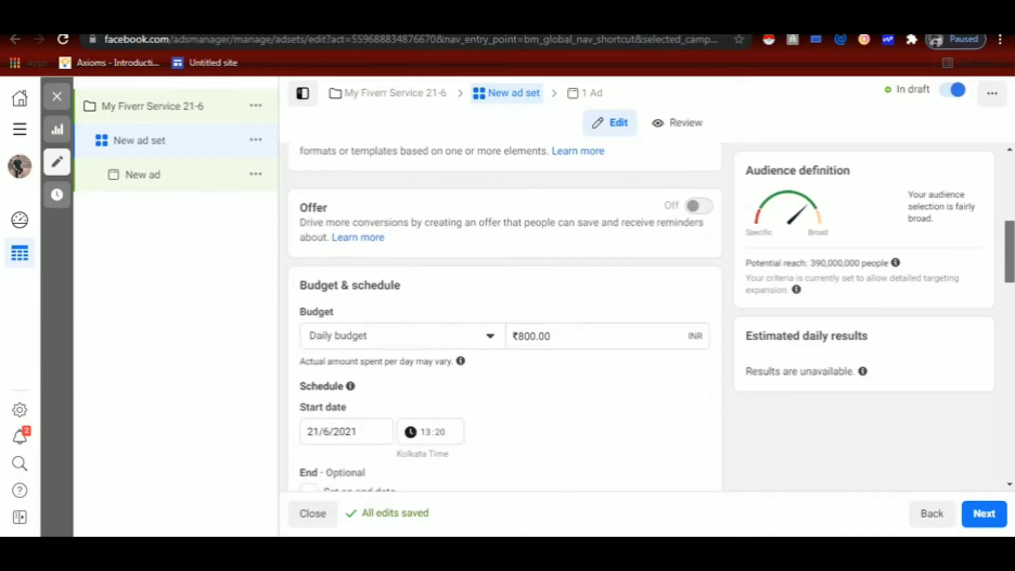
{"action": "scroll", "coordinate": [505, 317], "scroll_direction": "down", "scroll_amount": 1}
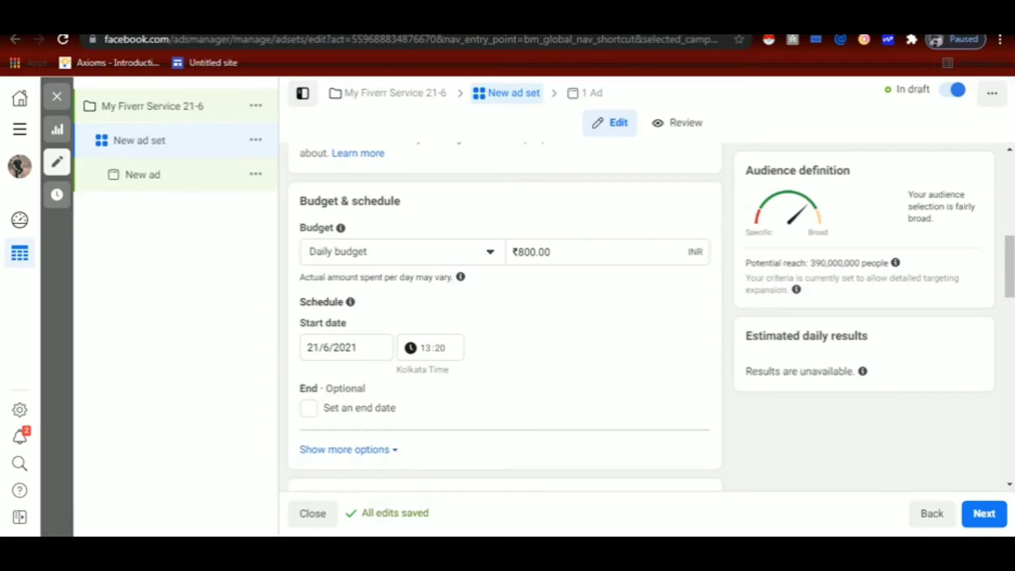
{"action": "left_click", "coordinate": [401, 252]}
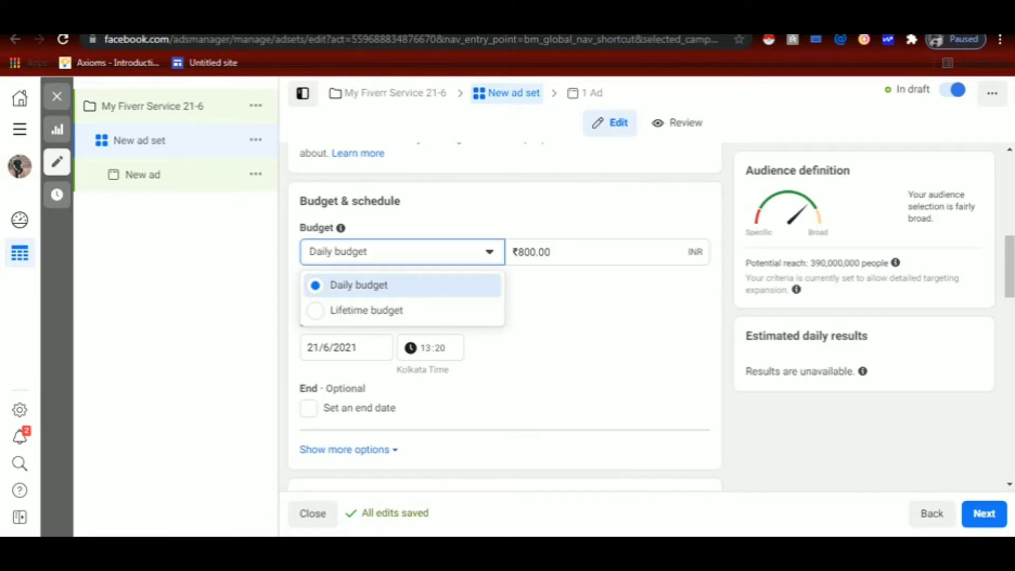
{"action": "key", "text": "Escape"}
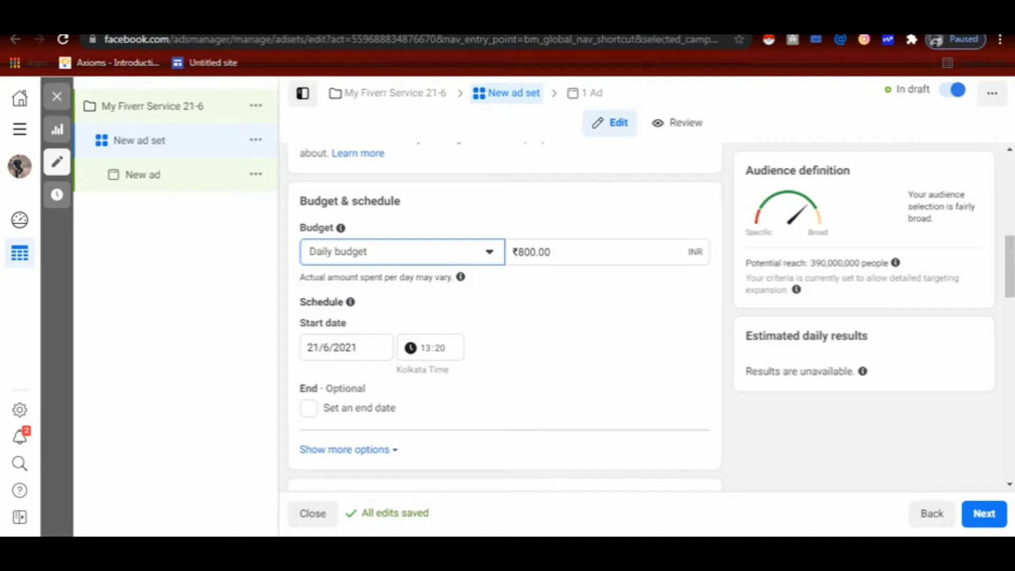
{"action": "left_click", "coordinate": [550, 252]}
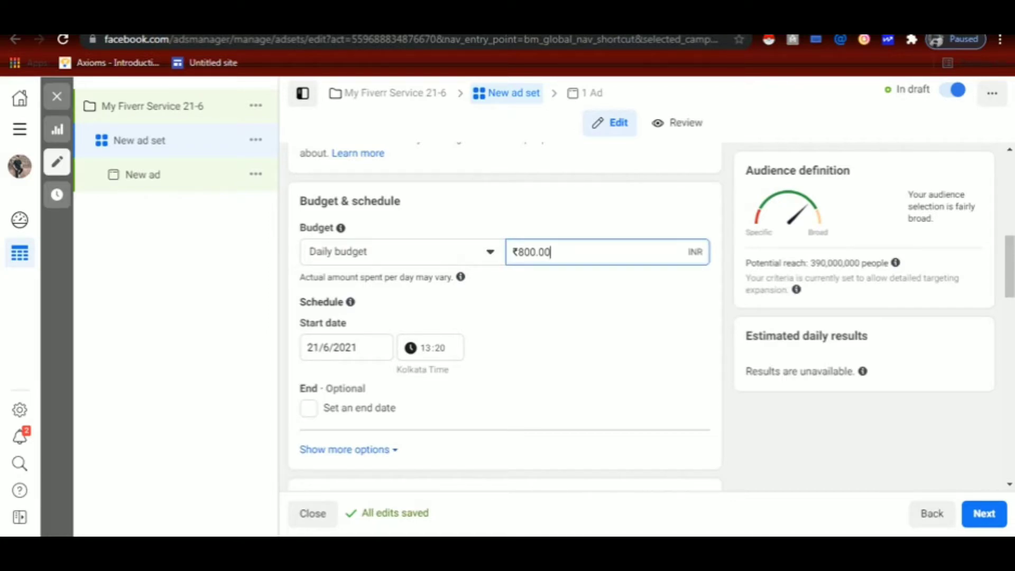
{"action": "key", "text": "BackSpace"}
{"action": "key", "text": "BackSpace"}
{"action": "key", "text": "BackSpace"}
{"action": "key", "text": "BackSpace"}
{"action": "key", "text": "BackSpace"}
{"action": "key", "text": "BackSpace"}
{"action": "type", "text": "500"}
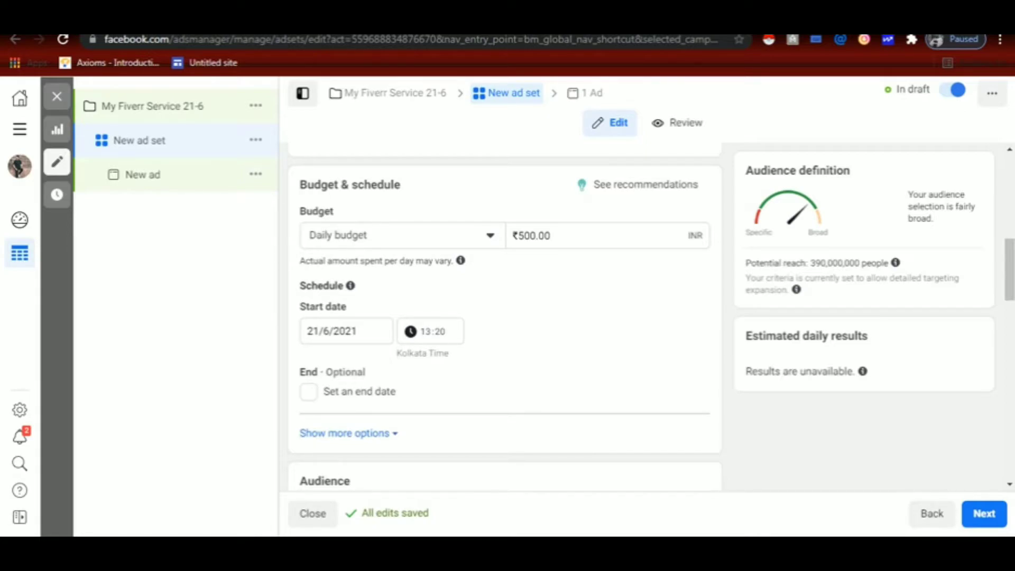
- Try an end date of 25/6/2021 for the ad set's schedule
{"action": "left_click", "coordinate": [308, 391]}
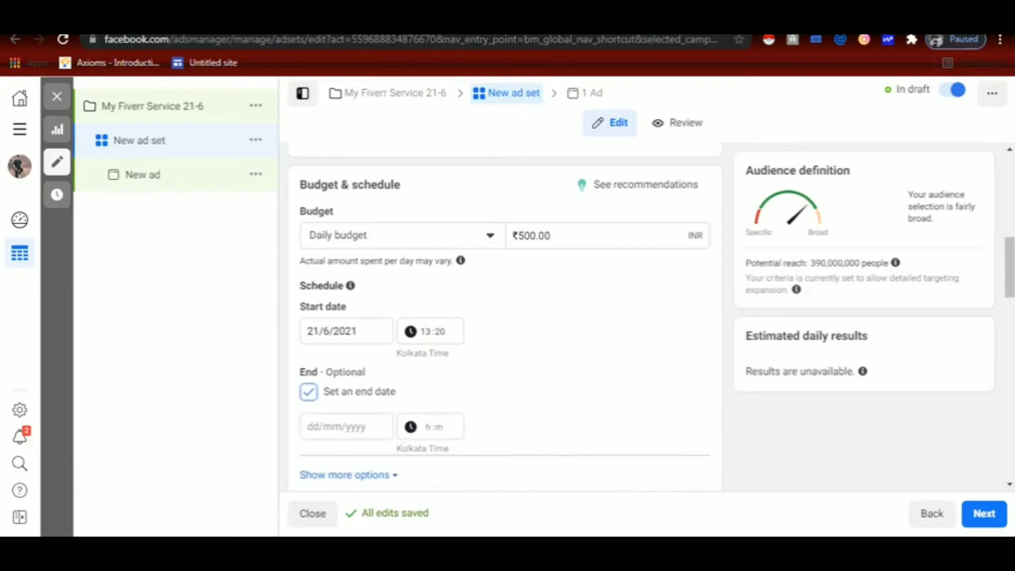
{"action": "left_click", "coordinate": [346, 426]}
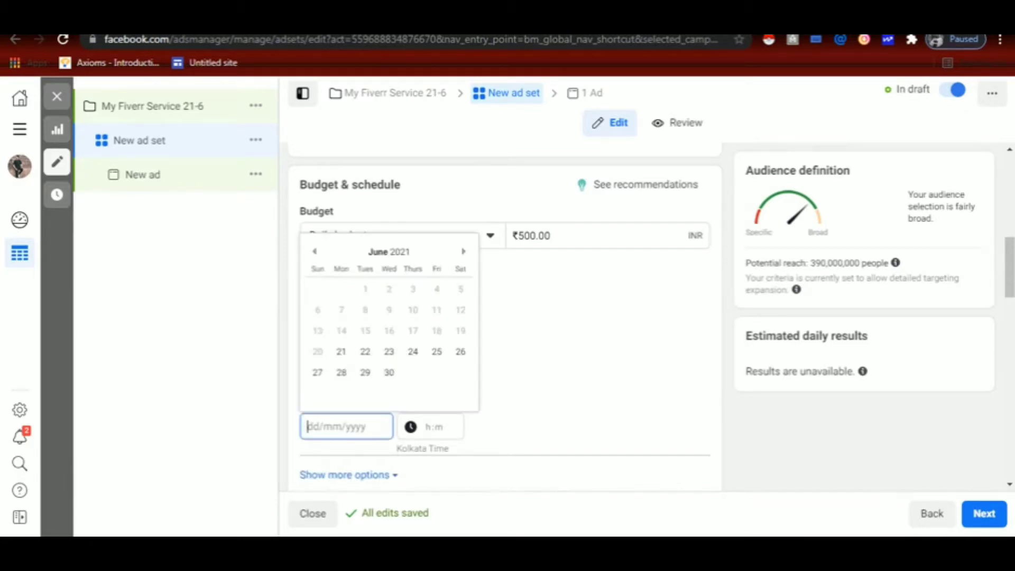
{"action": "left_click", "coordinate": [436, 351]}
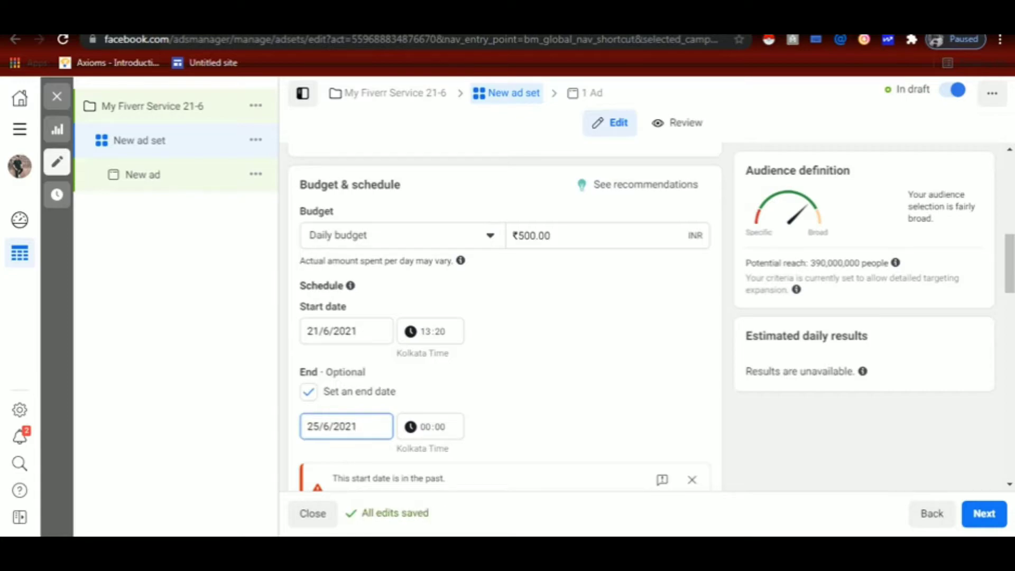
{"action": "scroll", "coordinate": [505, 318], "scroll_direction": "down", "scroll_amount": 2}
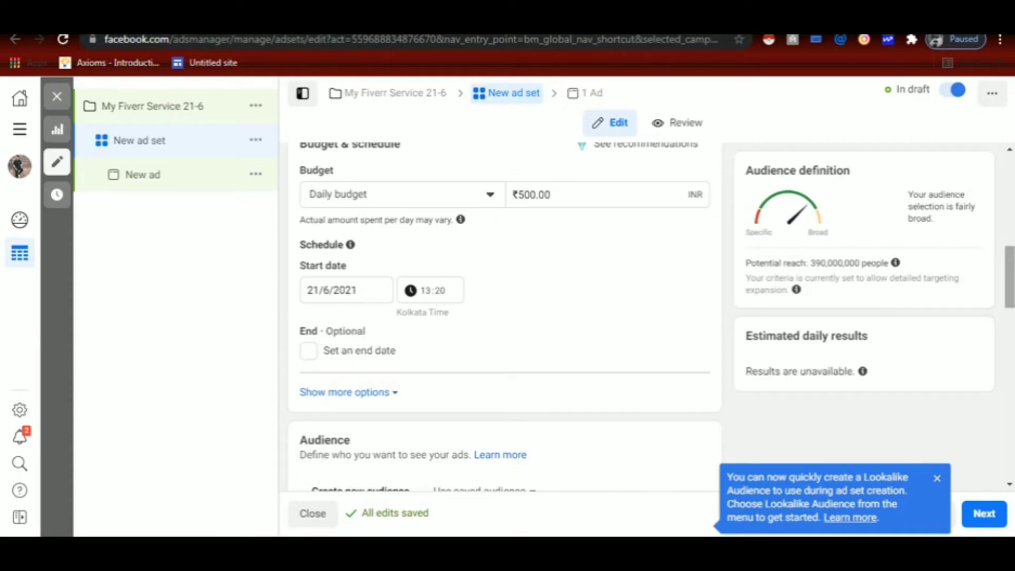
- Reveal the additional schedule options and change the ad set's budget type to Lifetime budget
{"action": "scroll", "coordinate": [505, 317], "scroll_direction": "down", "scroll_amount": 2}
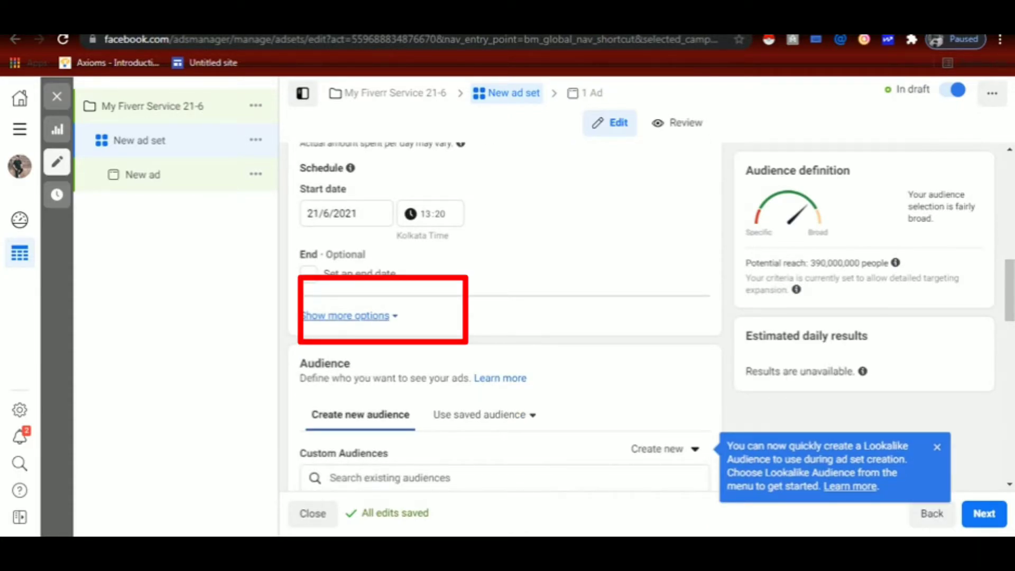
{"action": "left_click", "coordinate": [347, 316]}
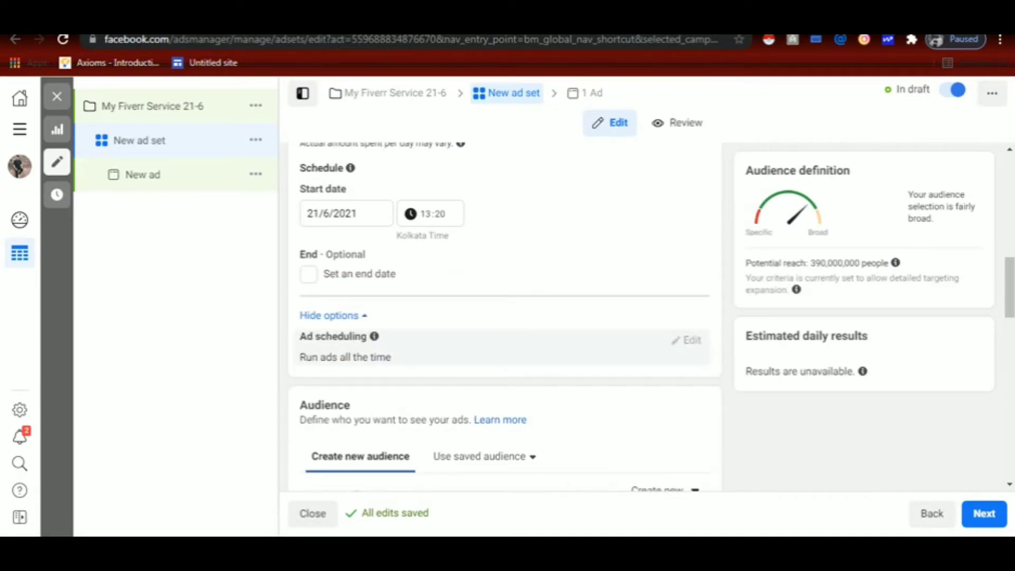
{"action": "scroll", "coordinate": [505, 318], "scroll_direction": "up", "scroll_amount": 3}
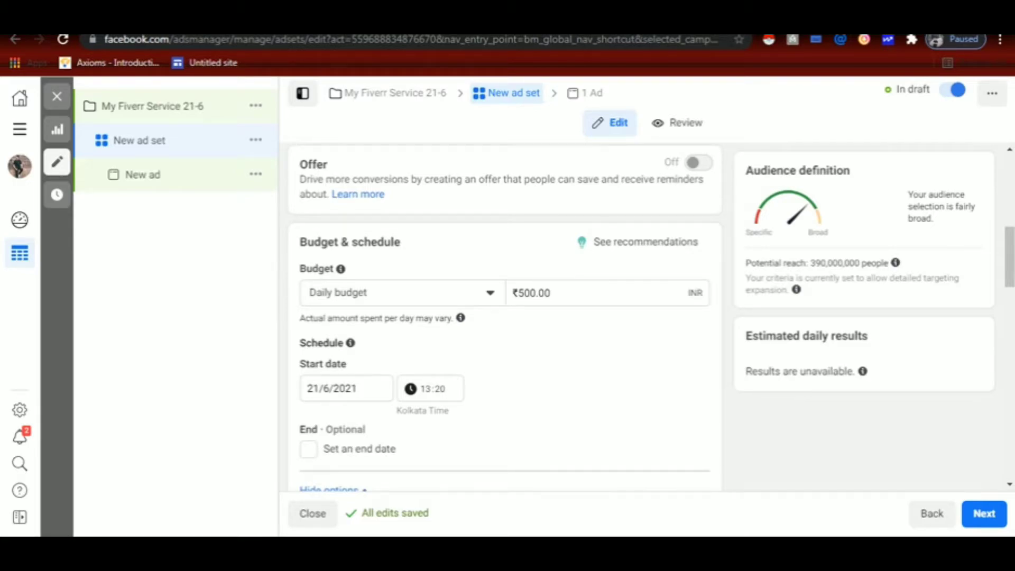
{"action": "left_click", "coordinate": [396, 293]}
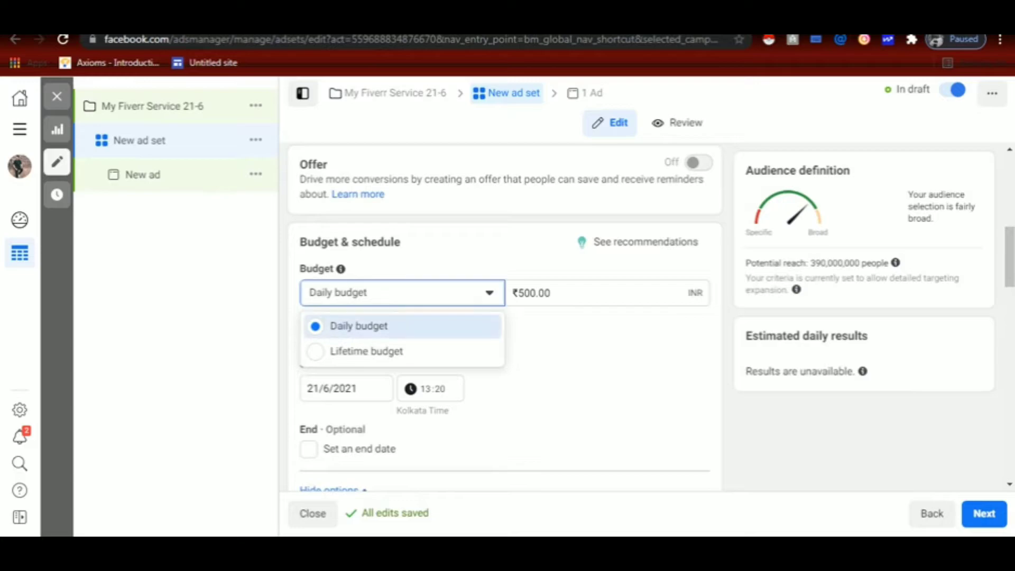
{"action": "key", "text": "Down"}
{"action": "key", "text": "Return"}
- Edit the ad scheduling and enable running ads on a schedule
{"action": "scroll", "coordinate": [505, 317], "scroll_direction": "down", "scroll_amount": 3}
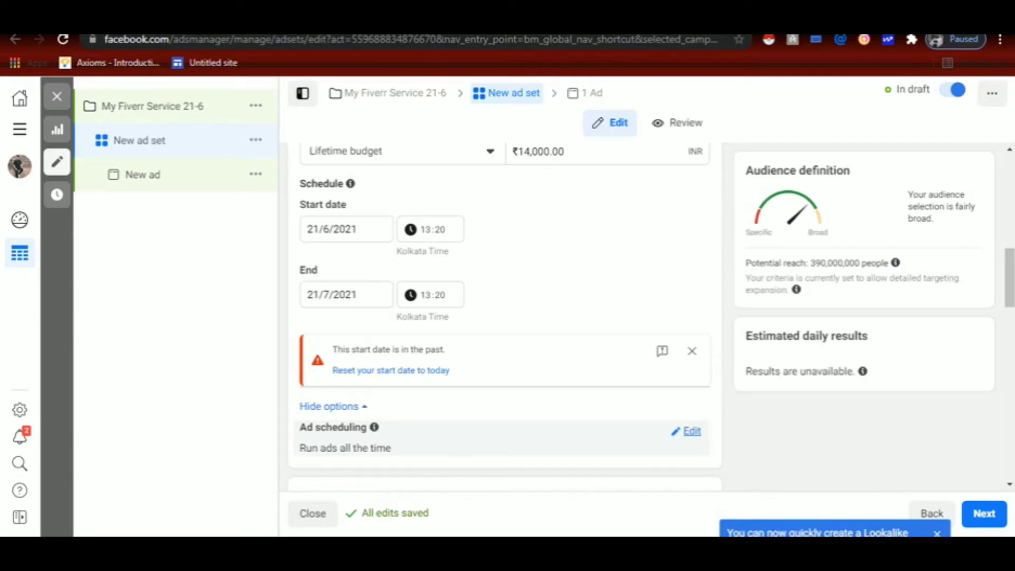
{"action": "left_click", "coordinate": [689, 431]}
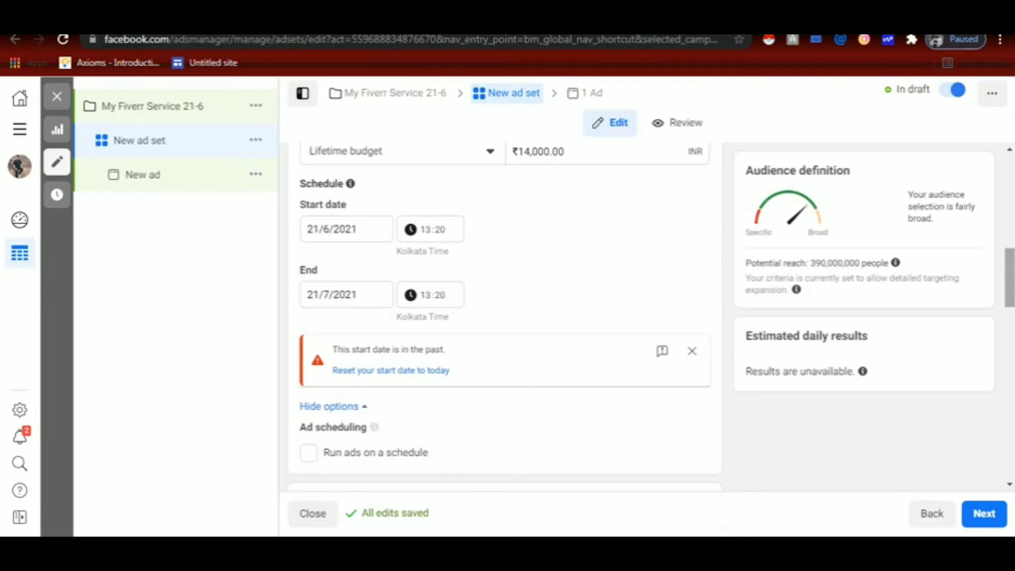
{"action": "scroll", "coordinate": [505, 317], "scroll_direction": "down", "scroll_amount": 3}
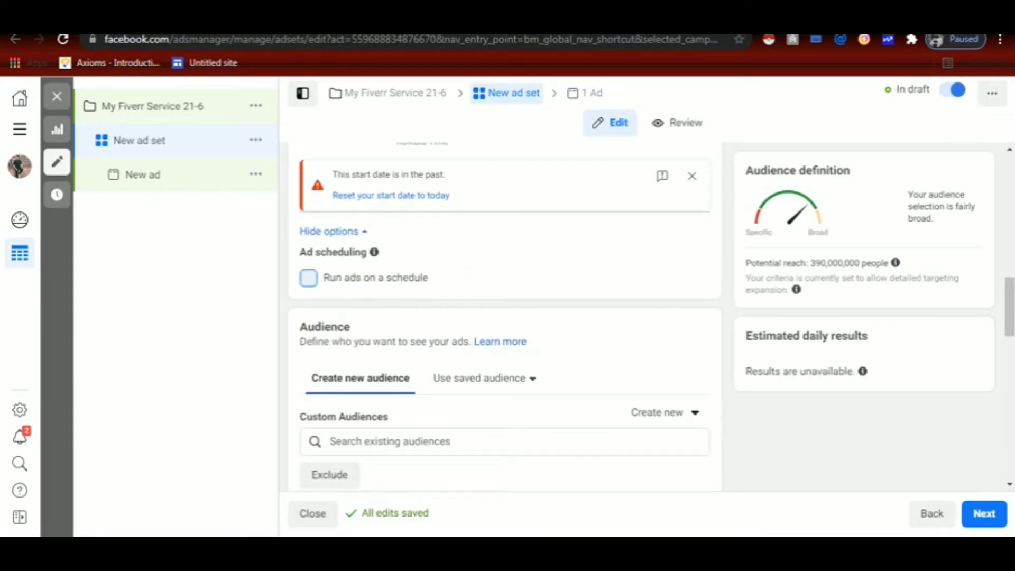
{"action": "key", "text": "space"}
{"action": "scroll", "coordinate": [505, 317], "scroll_direction": "down", "scroll_amount": 2}
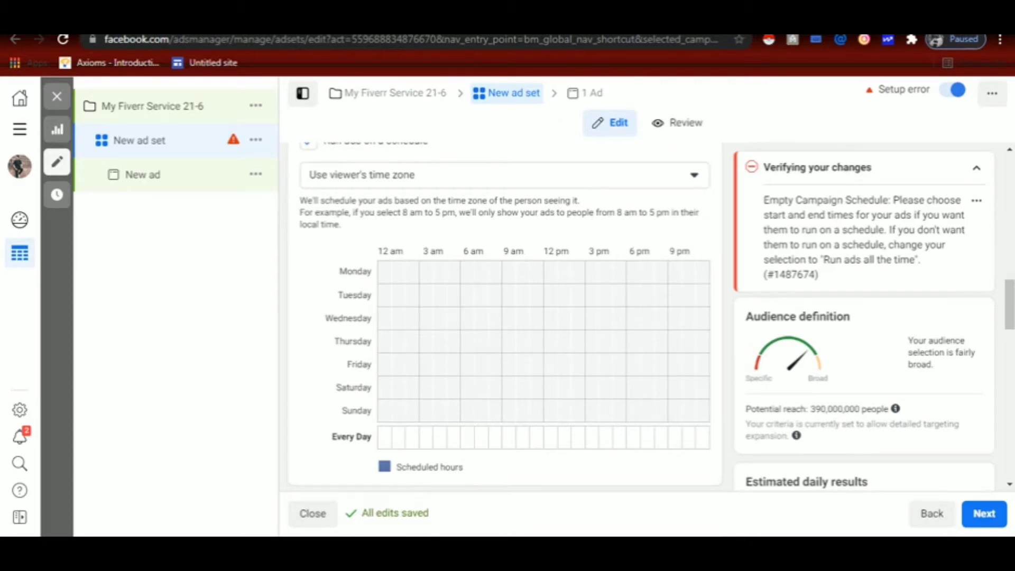
- Schedule the ads for Monday from 3 am to 6 am and Friday from 9 am to 12 pm
{"action": "left_click", "coordinate": [426, 271]}
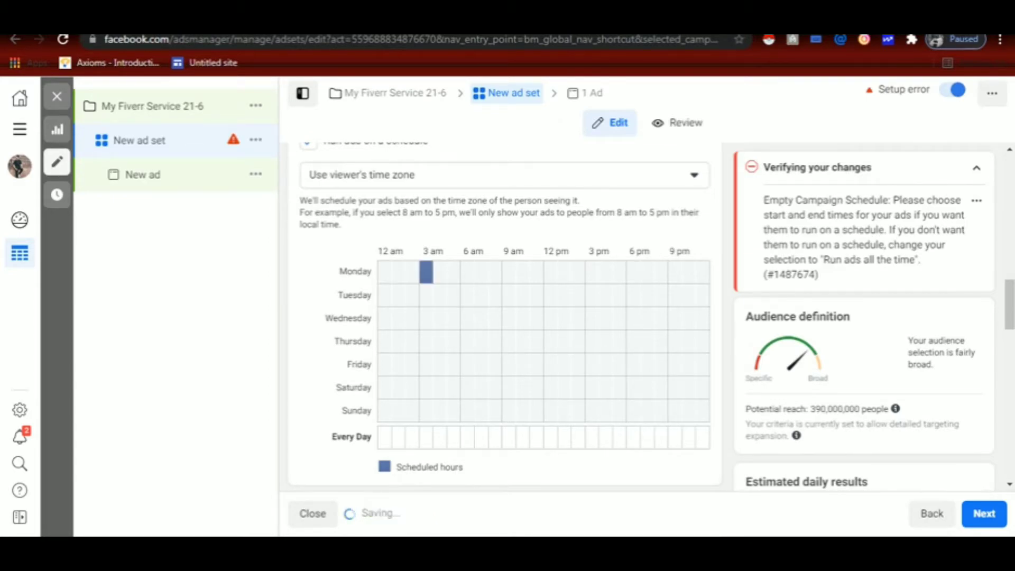
{"action": "left_click", "coordinate": [440, 272]}
{"action": "left_click_drag", "start_coordinate": [440, 272], "coordinate": [453, 272]}
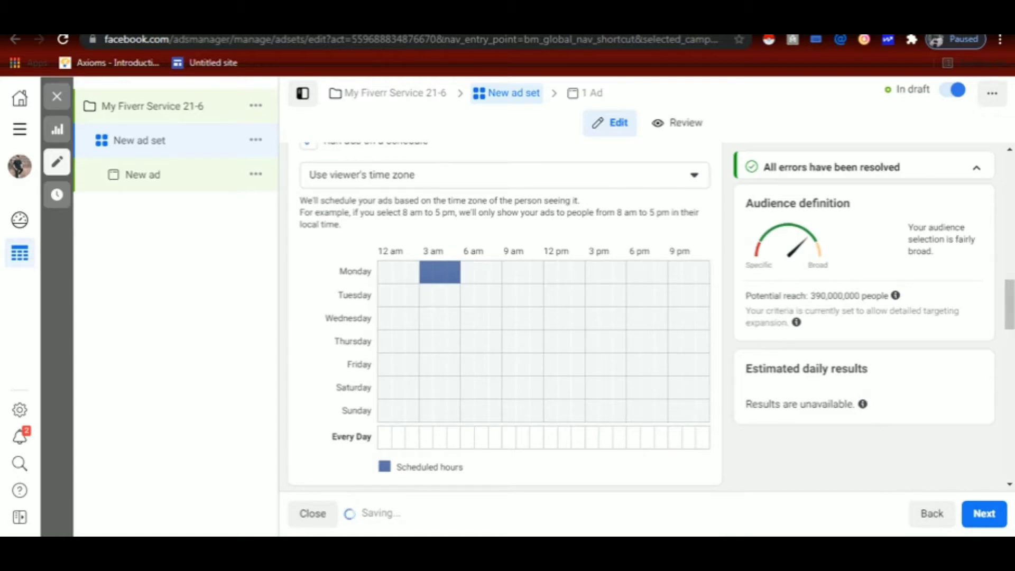
{"action": "left_click_drag", "start_coordinate": [509, 364], "coordinate": [522, 364]}
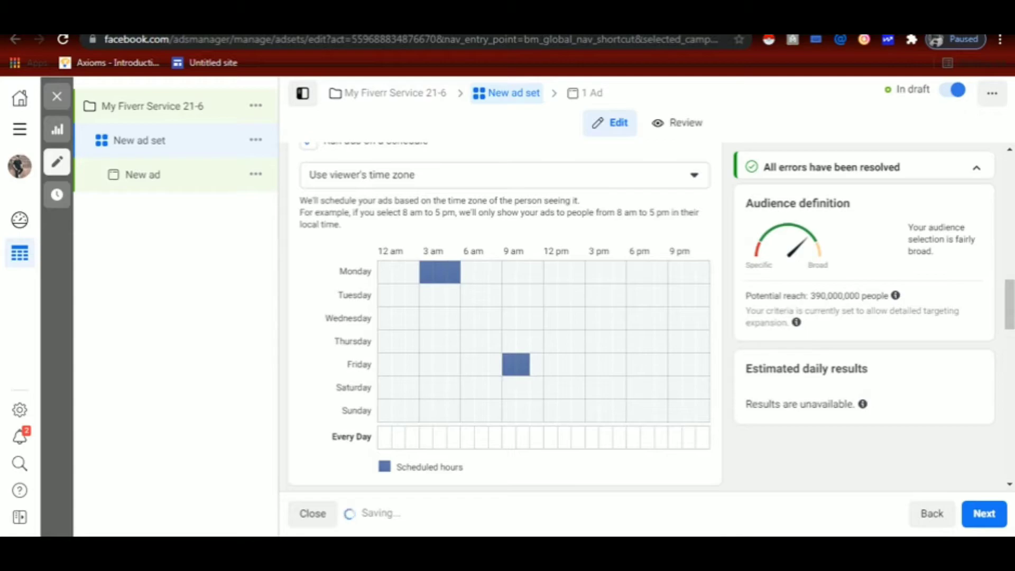
{"action": "left_click", "coordinate": [537, 364]}
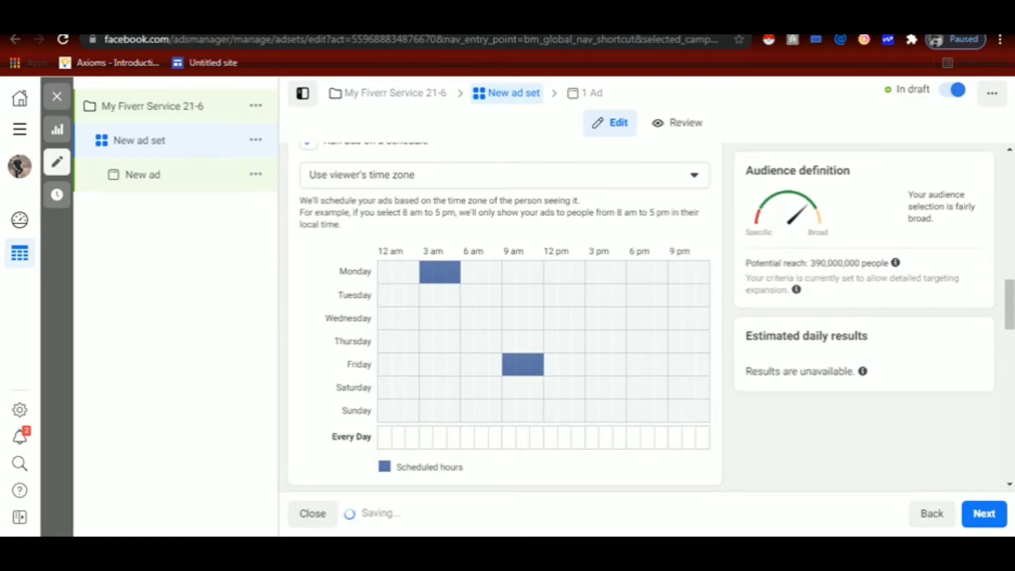
- Turn off running the ads on a schedule
{"action": "scroll", "coordinate": [505, 317], "scroll_direction": "up", "scroll_amount": 3}
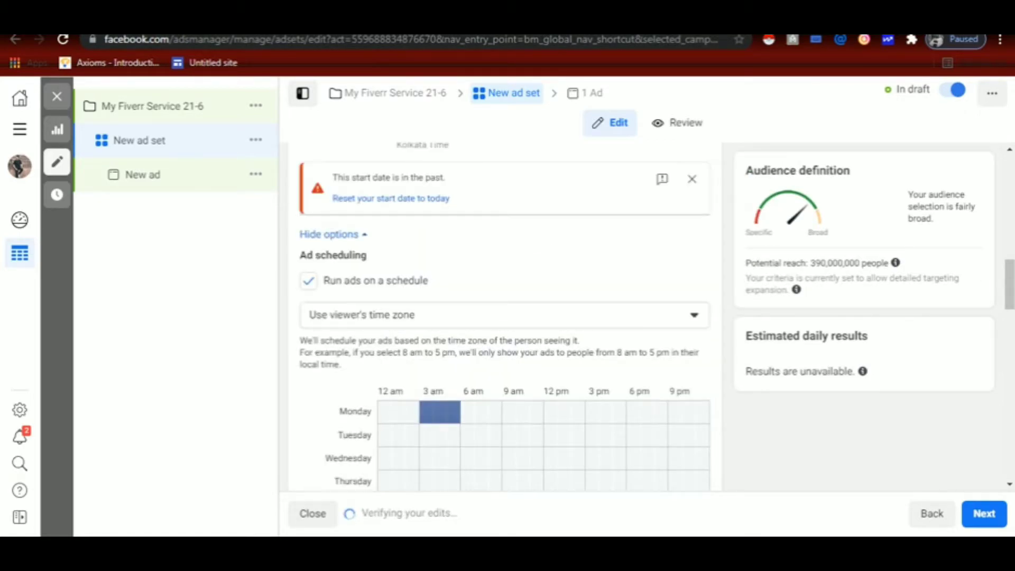
{"action": "left_click", "coordinate": [308, 280]}
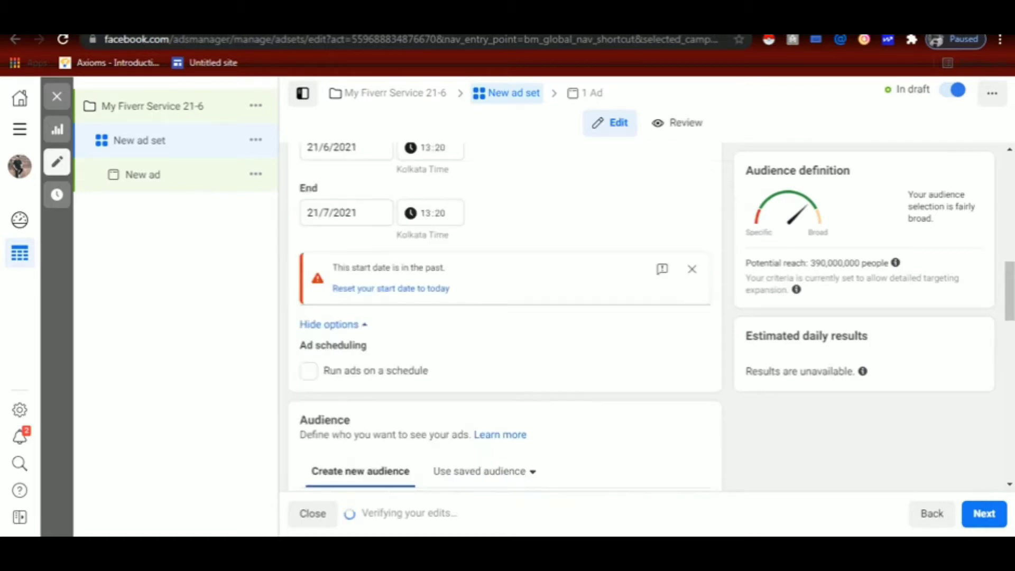
- Change the ad set's budget type to Daily budget and remove the schedule's end date
{"action": "scroll", "coordinate": [505, 318], "scroll_direction": "up", "scroll_amount": 5}
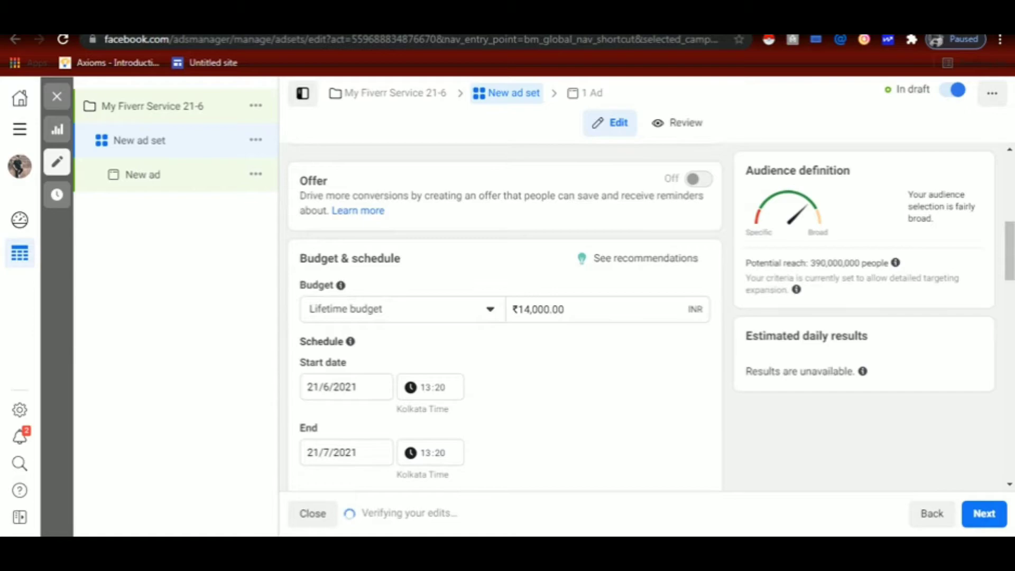
{"action": "left_click", "coordinate": [402, 309]}
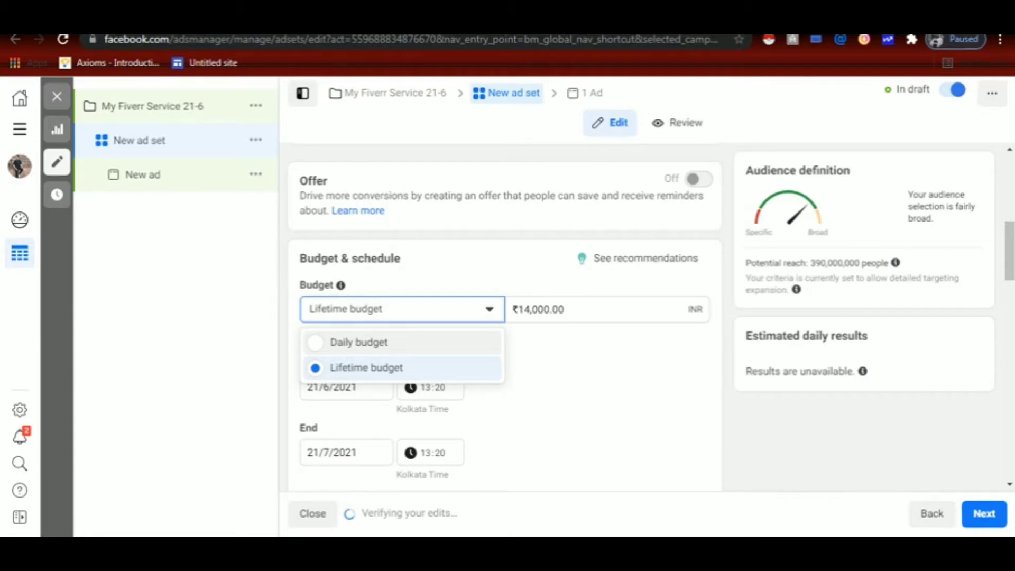
{"action": "left_click", "coordinate": [358, 342]}
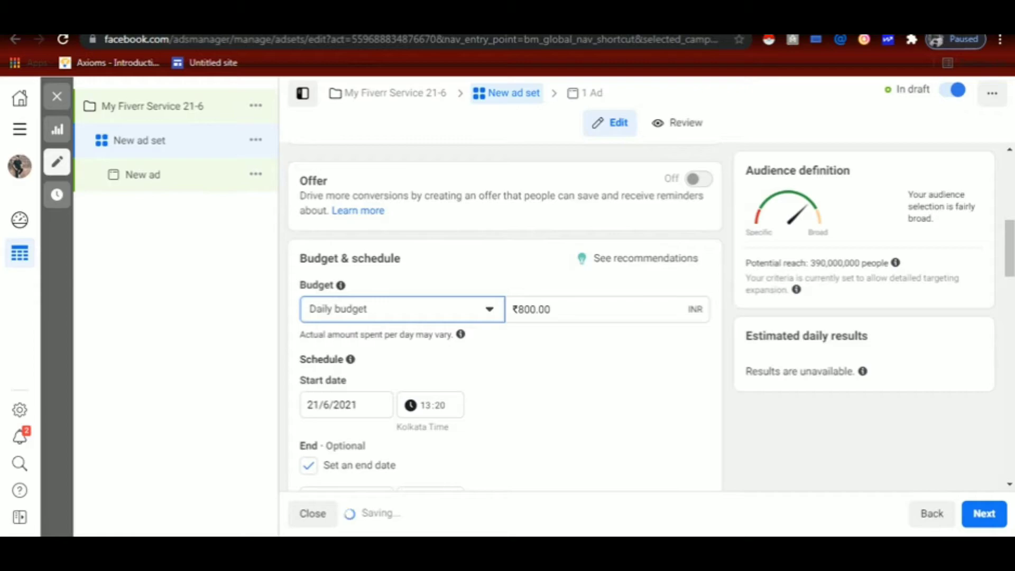
{"action": "left_click", "coordinate": [309, 465]}
{"action": "scroll", "coordinate": [505, 317], "scroll_direction": "down", "scroll_amount": 3}
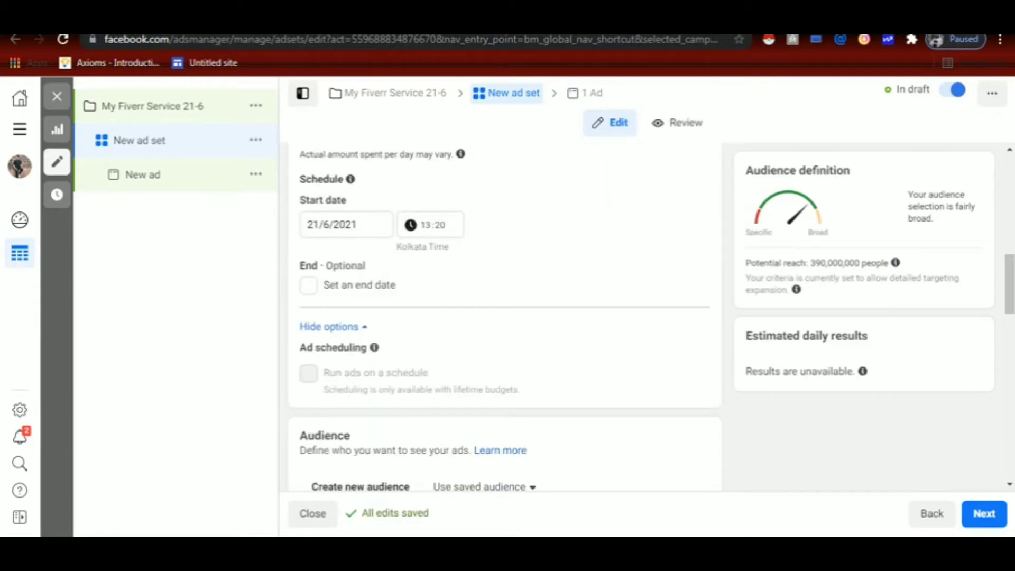
{"action": "scroll", "coordinate": [505, 317], "scroll_direction": "up", "scroll_amount": 3}
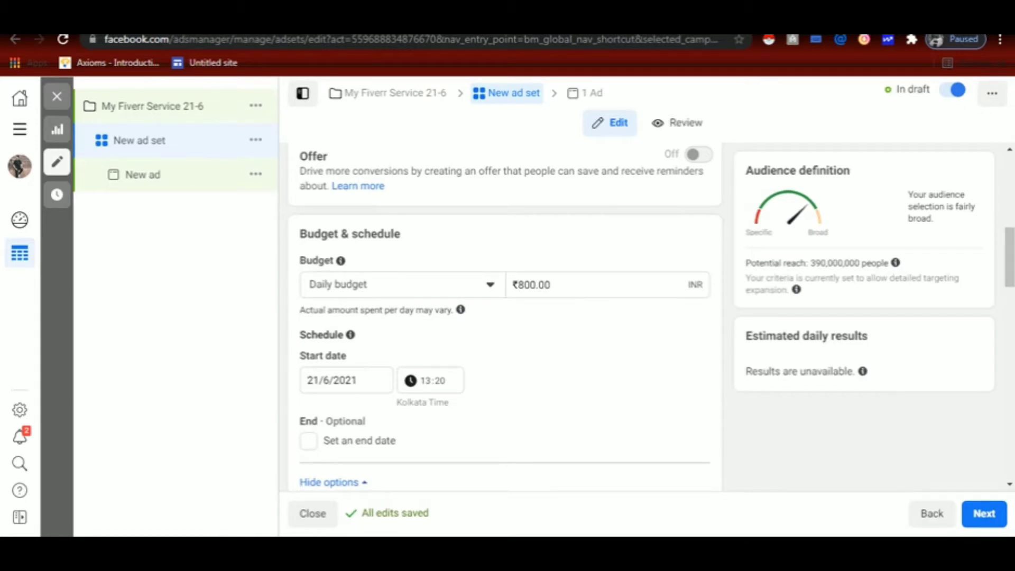
- Examine the budget type choices and the existing custom audiences available for the ad set's audience
{"action": "left_click", "coordinate": [402, 284]}
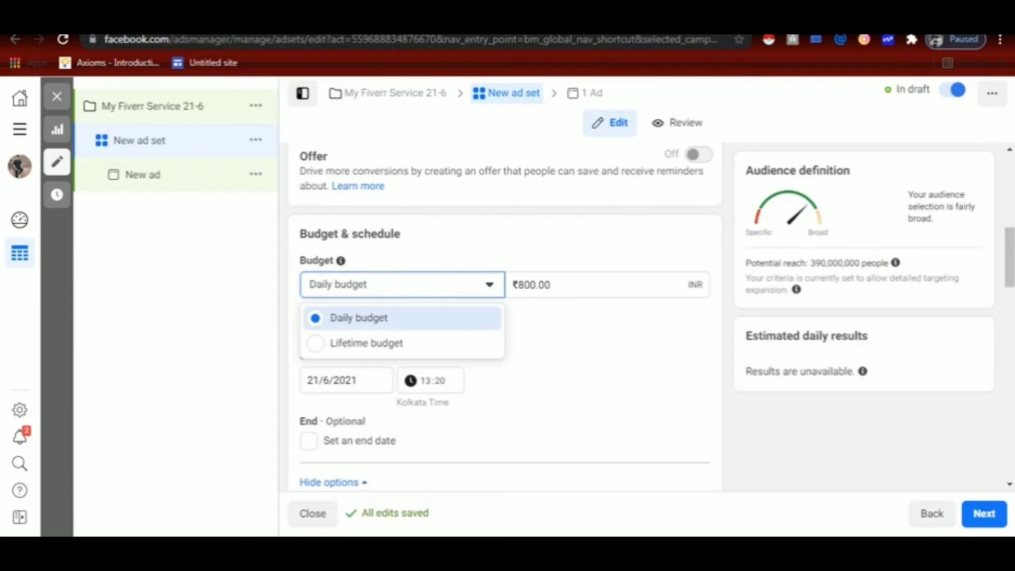
{"action": "scroll", "coordinate": [505, 317], "scroll_direction": "down", "scroll_amount": 3}
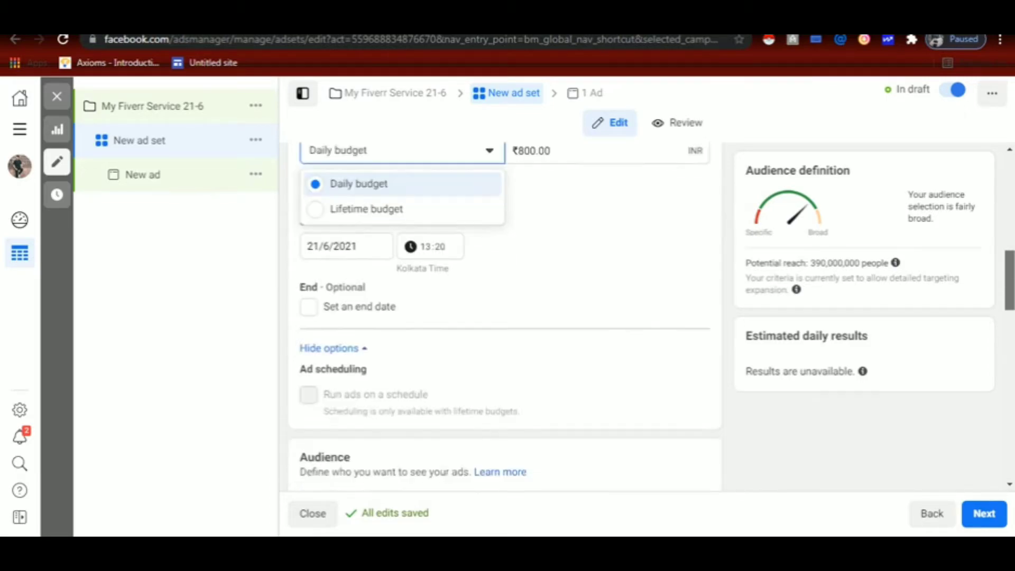
{"action": "scroll", "coordinate": [505, 318], "scroll_direction": "down", "scroll_amount": 3}
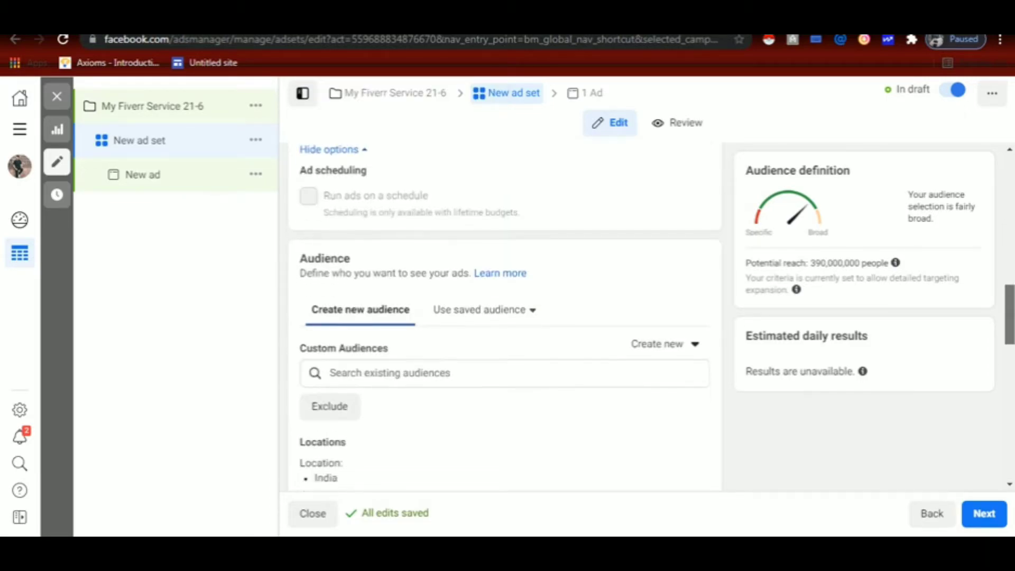
{"action": "scroll", "coordinate": [505, 317], "scroll_direction": "down", "scroll_amount": 1}
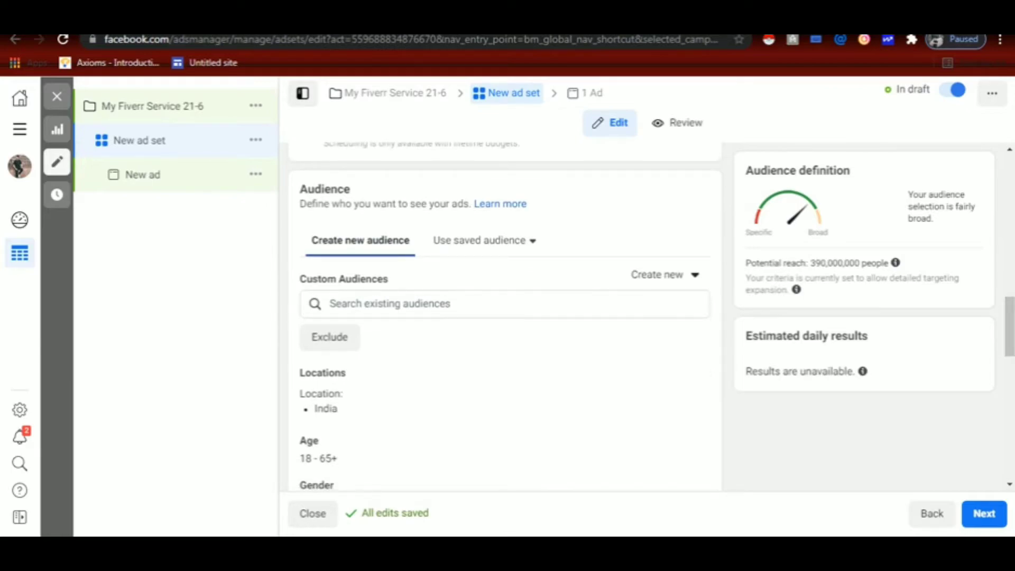
{"action": "left_click_drag", "start_coordinate": [351, 189], "coordinate": [299, 188]}
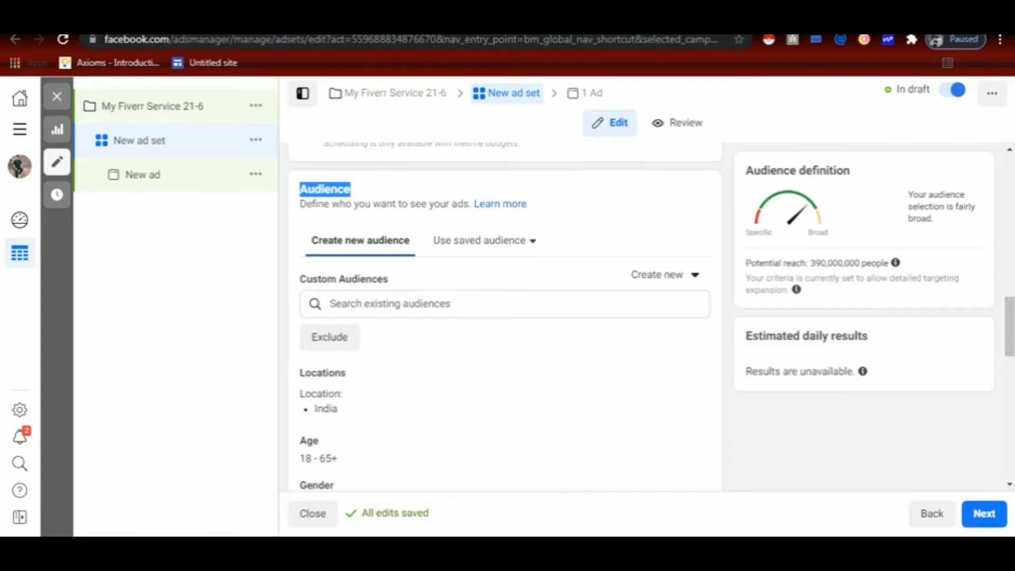
{"action": "scroll", "coordinate": [505, 317], "scroll_direction": "down", "scroll_amount": 1}
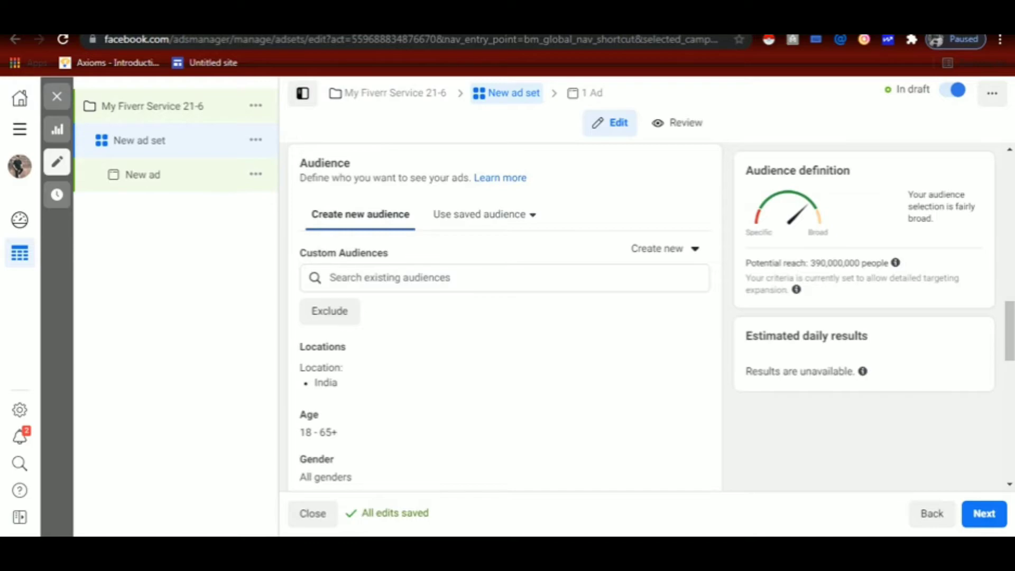
{"action": "mouse_move", "coordinate": [396, 253]}
{"action": "left_click", "coordinate": [330, 278]}
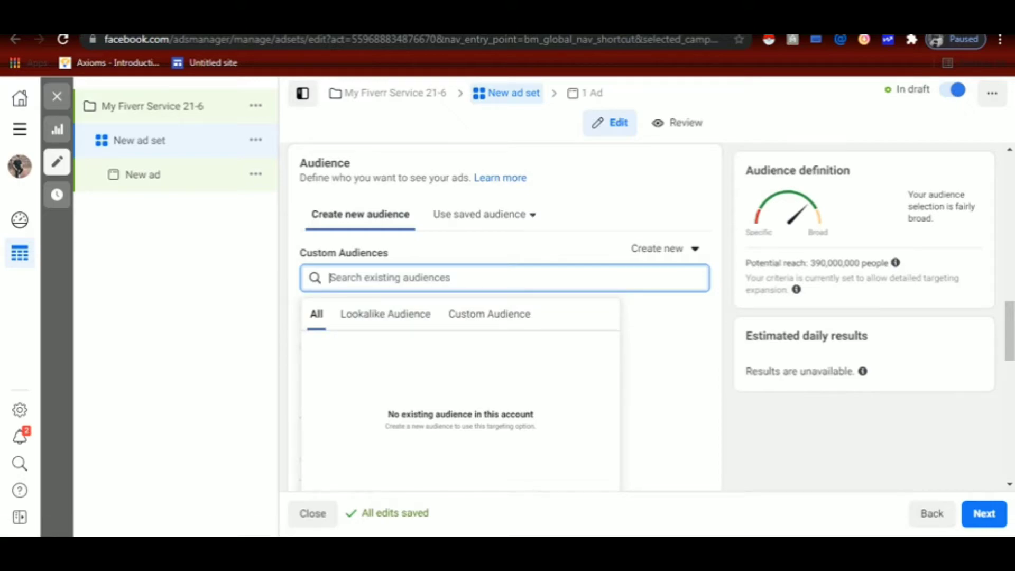
{"action": "key", "text": "Escape"}
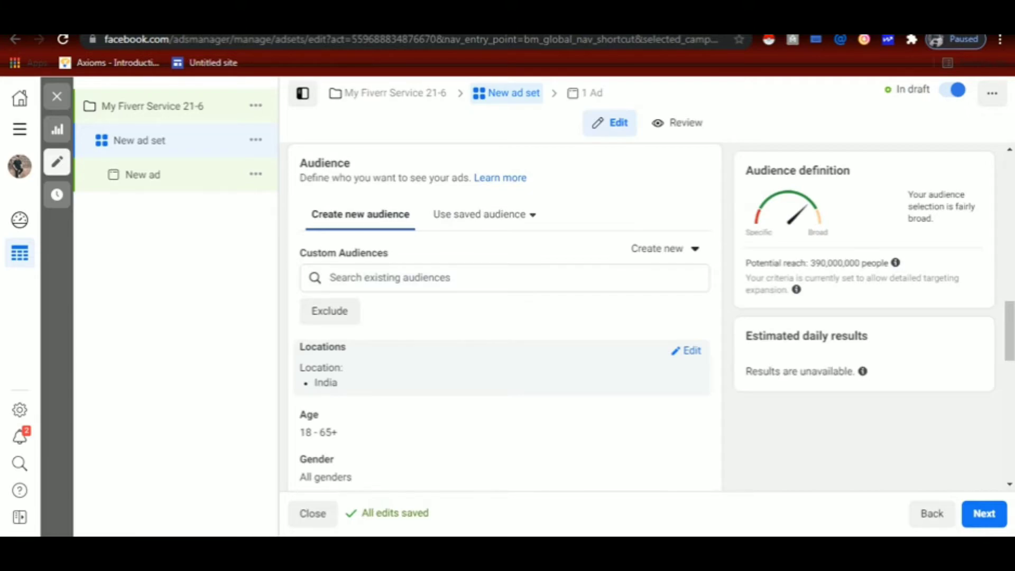
- Open the audience's gender setting for editing and add Fiverr from Additional interests to the detailed targeting
{"action": "scroll", "coordinate": [505, 317], "scroll_direction": "down", "scroll_amount": 1}
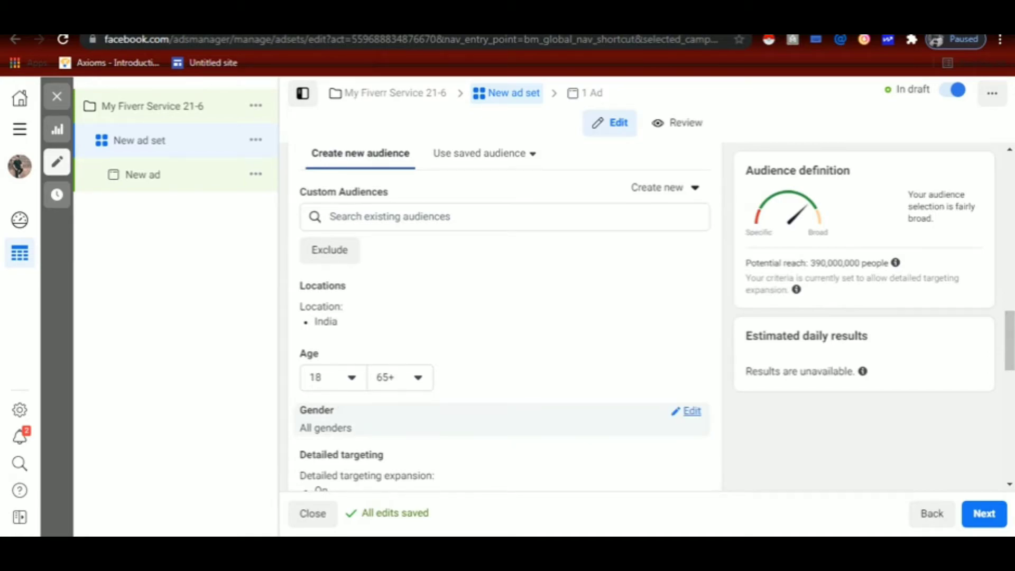
{"action": "left_click", "coordinate": [691, 412]}
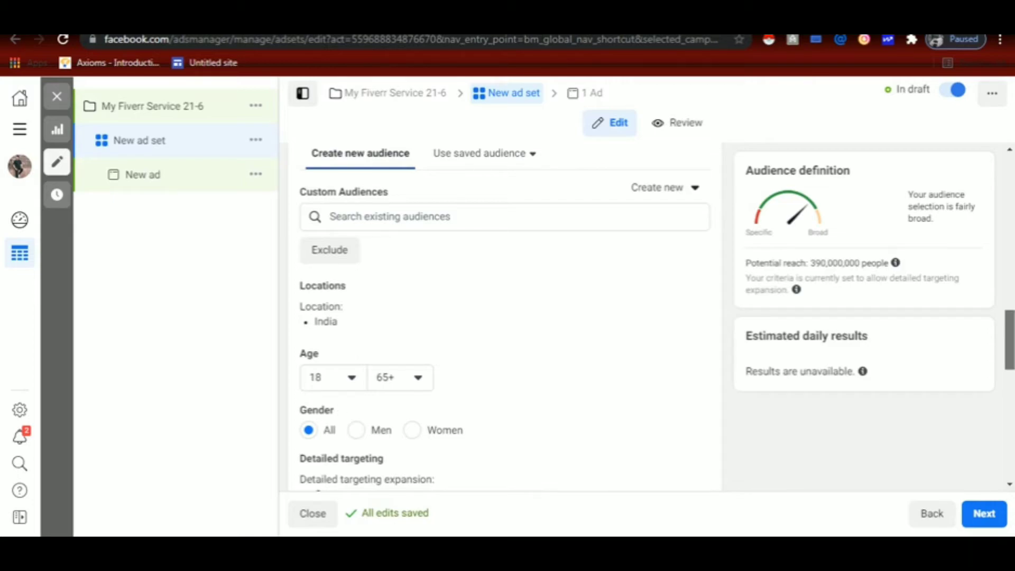
{"action": "scroll", "coordinate": [505, 317], "scroll_direction": "down", "scroll_amount": 3}
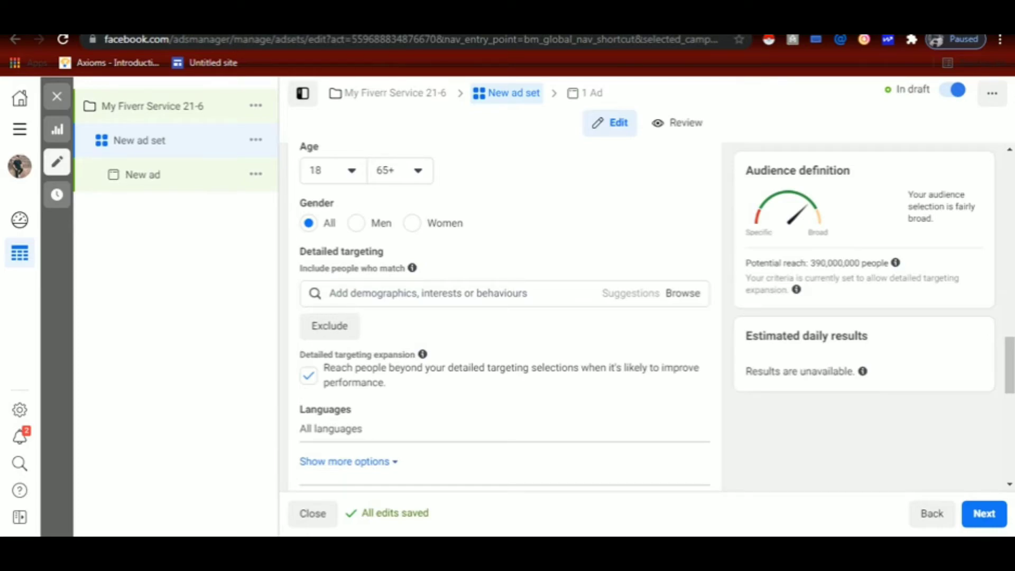
{"action": "left_click", "coordinate": [330, 293]}
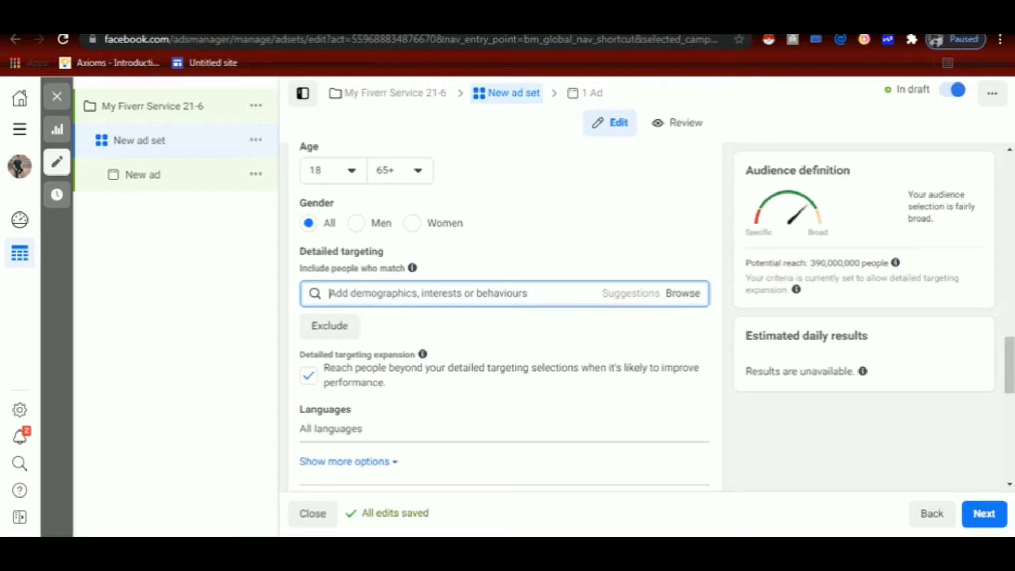
{"action": "type", "text": "fiverr"}
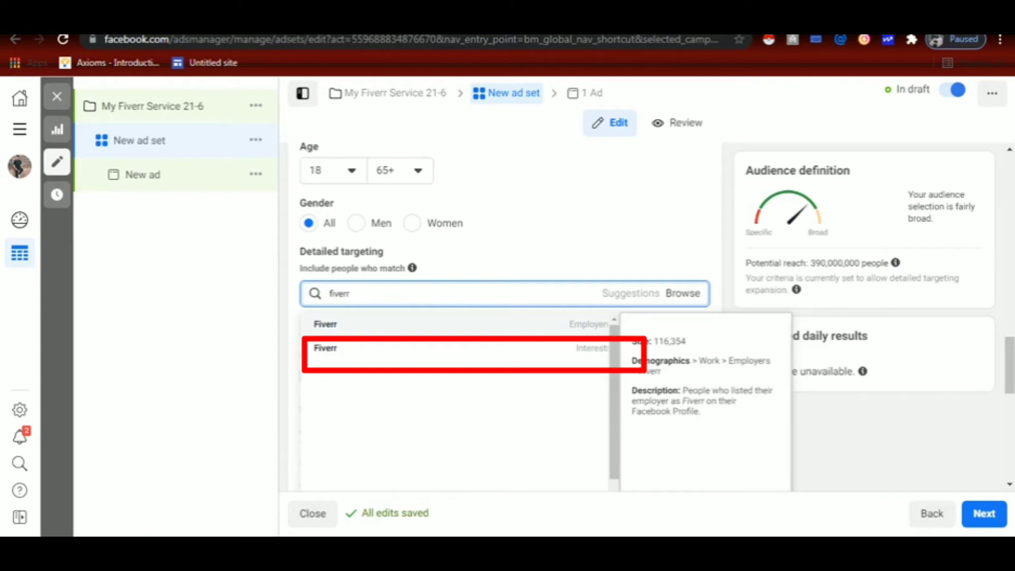
{"action": "key", "text": "Down"}
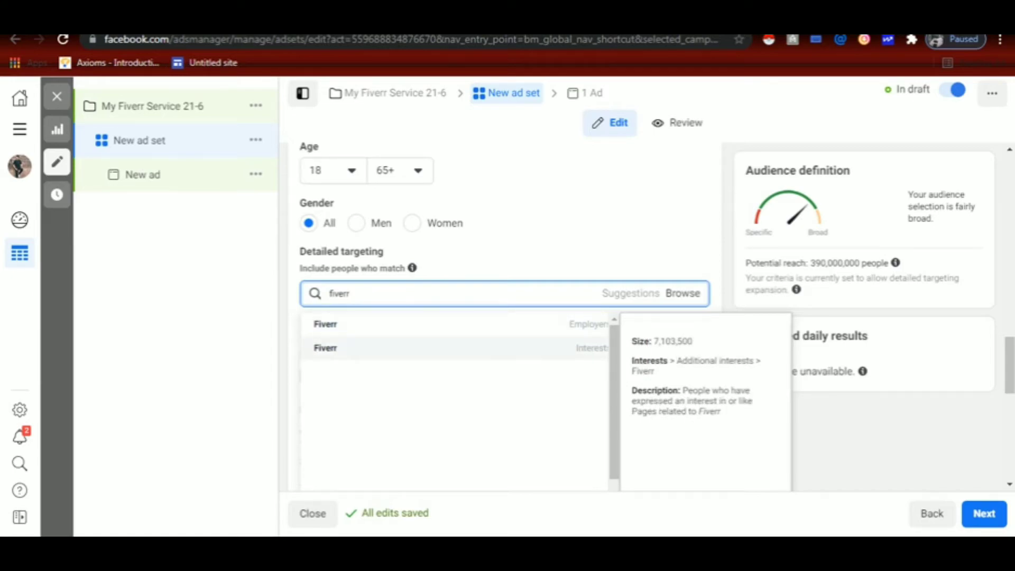
{"action": "key", "text": "Return"}
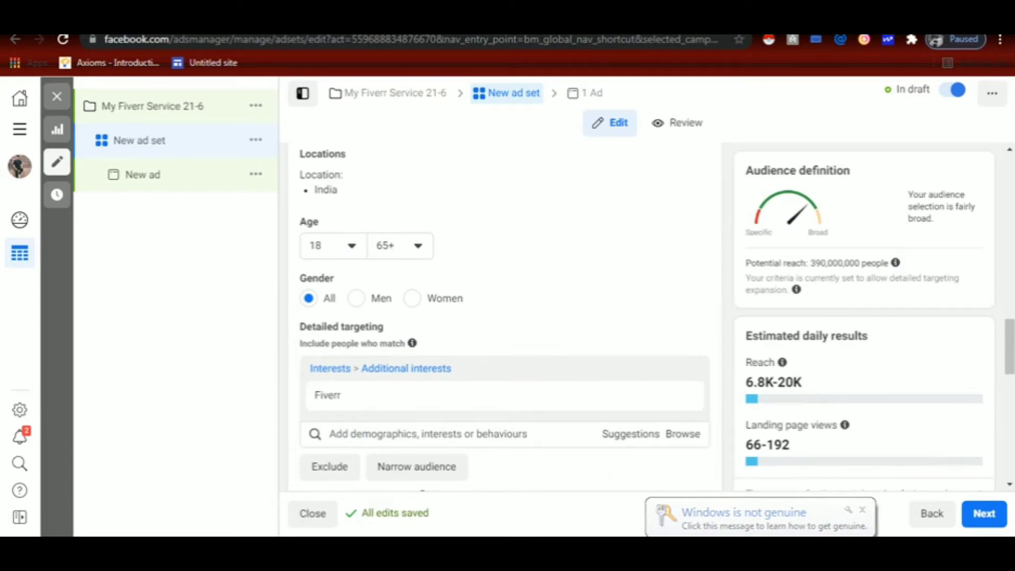
- Turn off detailed targeting expansion and open the audience's Languages setting for editing
{"action": "mouse_move", "coordinate": [503, 395]}
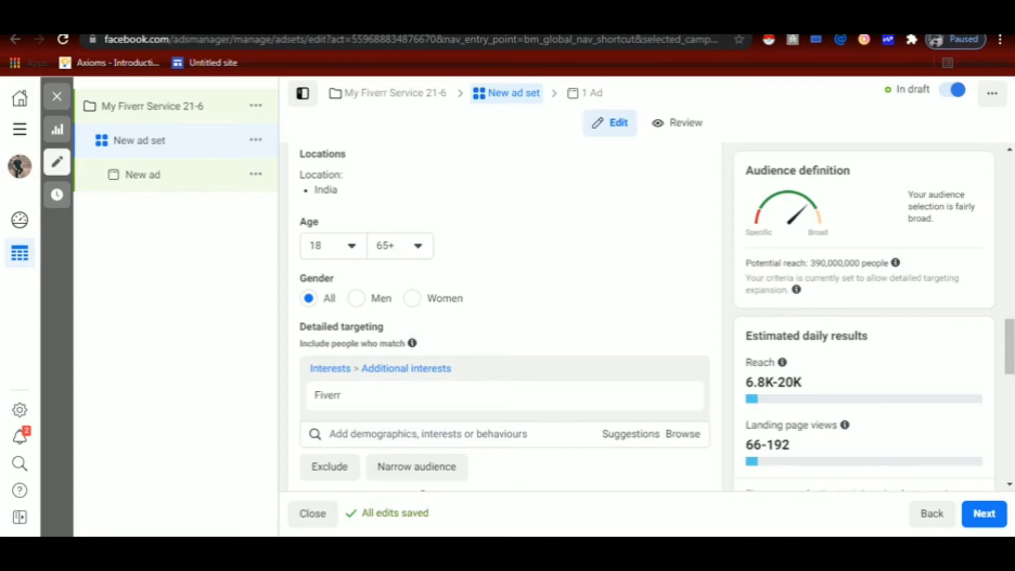
{"action": "mouse_move", "coordinate": [338, 395]}
{"action": "scroll", "coordinate": [502, 317], "scroll_direction": "down", "scroll_amount": 3}
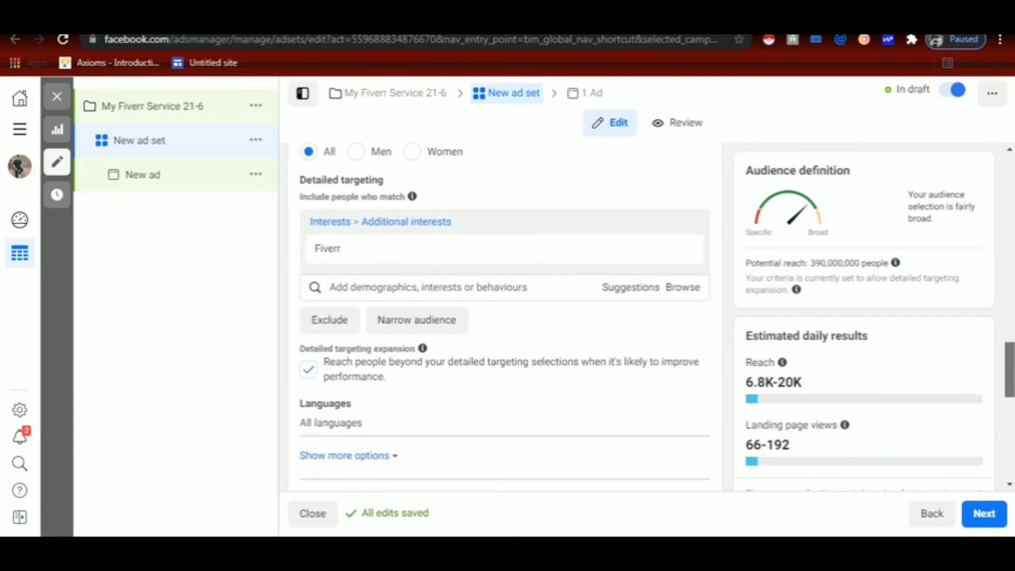
{"action": "scroll", "coordinate": [503, 317], "scroll_direction": "down", "scroll_amount": 2}
{"action": "scroll", "coordinate": [505, 317], "scroll_direction": "down", "scroll_amount": 1}
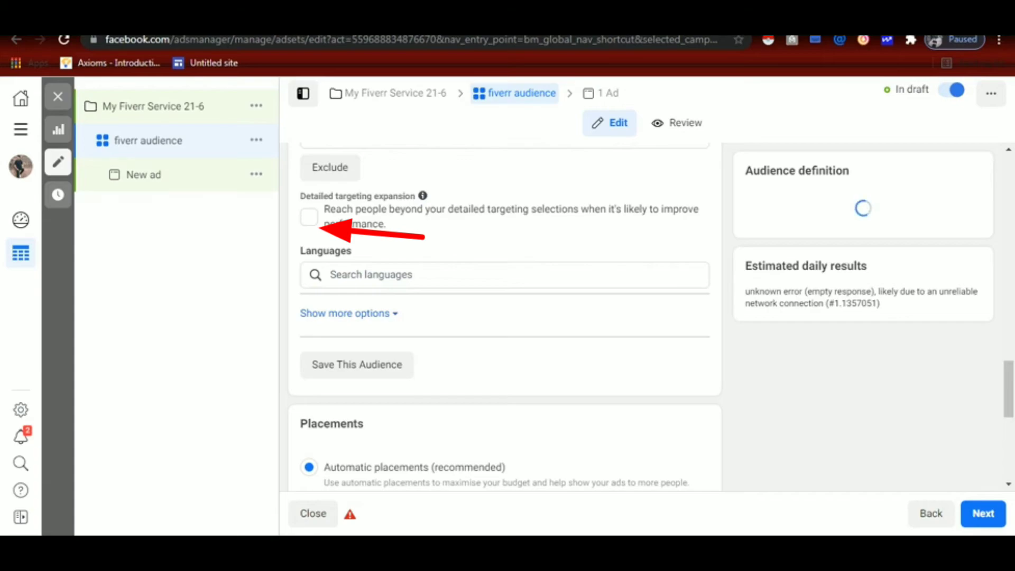
{"action": "left_click", "coordinate": [309, 216]}
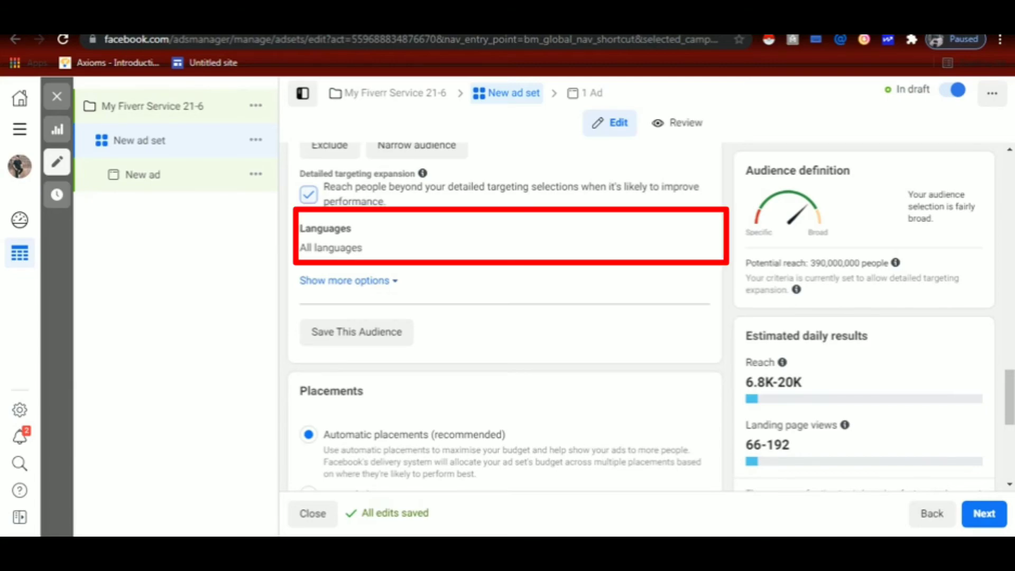
{"action": "left_click", "coordinate": [308, 194]}
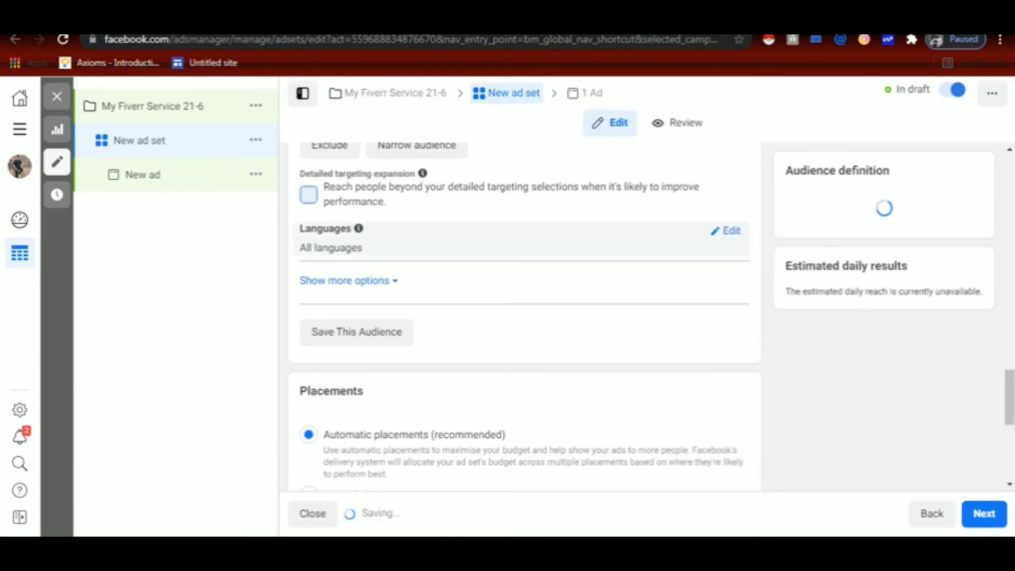
{"action": "left_click", "coordinate": [727, 230]}
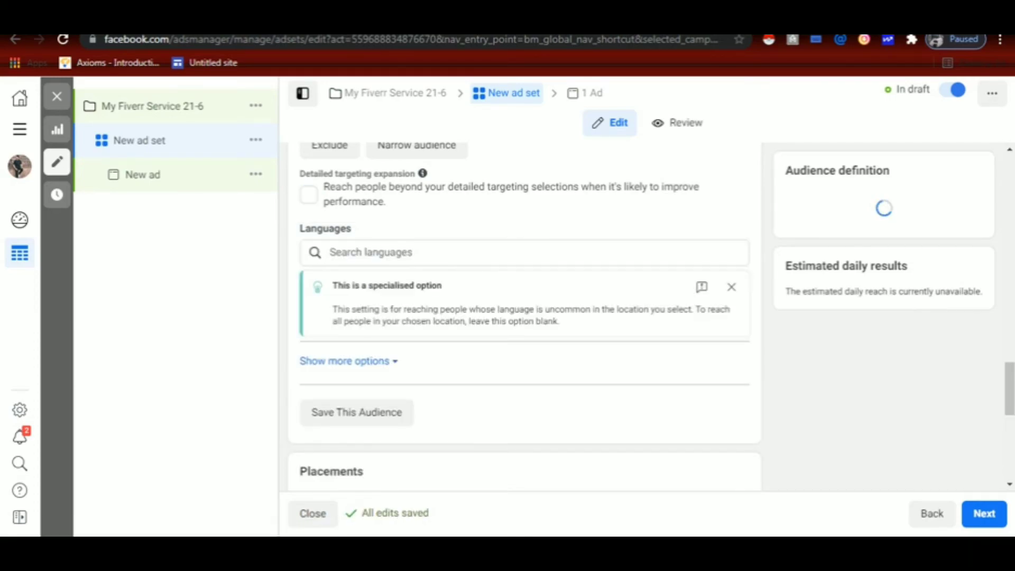
{"action": "left_click", "coordinate": [370, 252]}
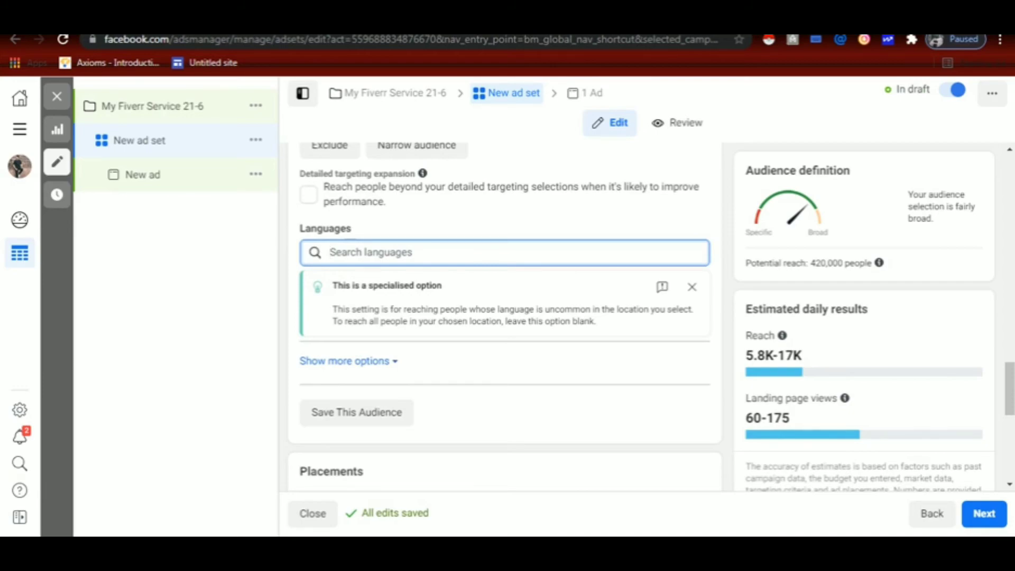
- Set the audience's maximum age to 45
{"action": "scroll", "coordinate": [505, 317], "scroll_direction": "up", "scroll_amount": 2}
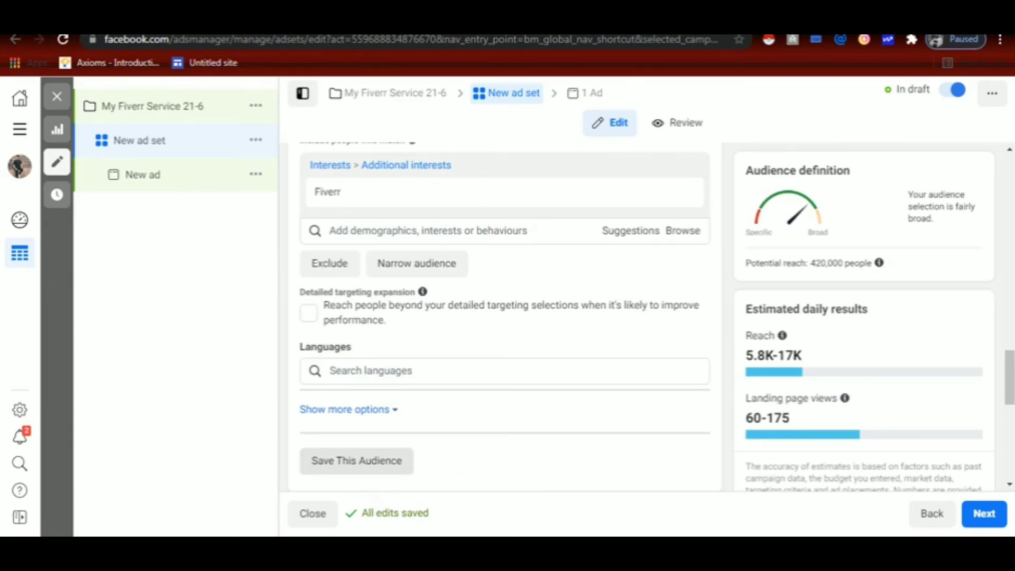
{"action": "mouse_move", "coordinate": [328, 191]}
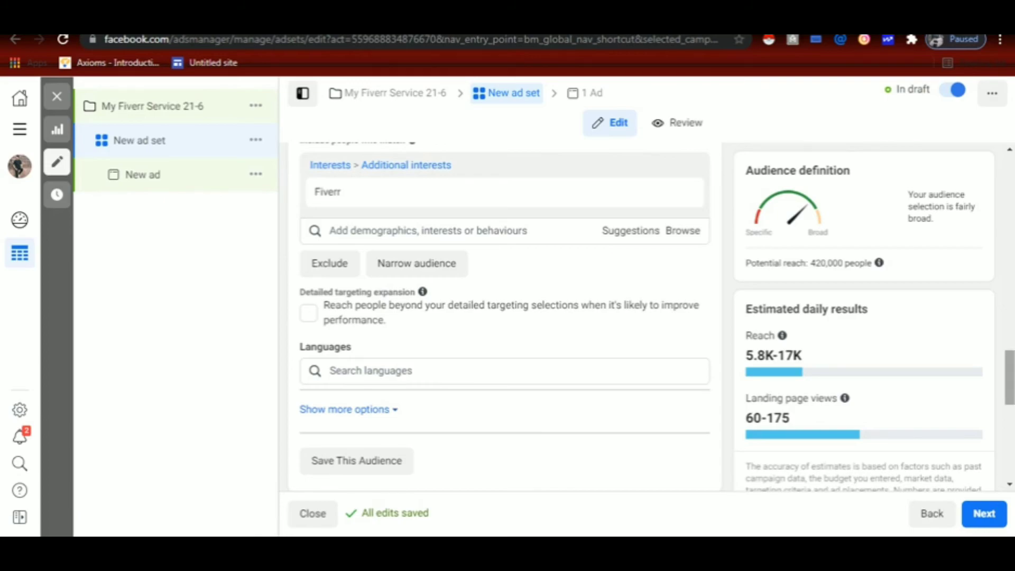
{"action": "scroll", "coordinate": [505, 317], "scroll_direction": "up", "scroll_amount": 3}
{"action": "scroll", "coordinate": [505, 317], "scroll_direction": "up", "scroll_amount": 1}
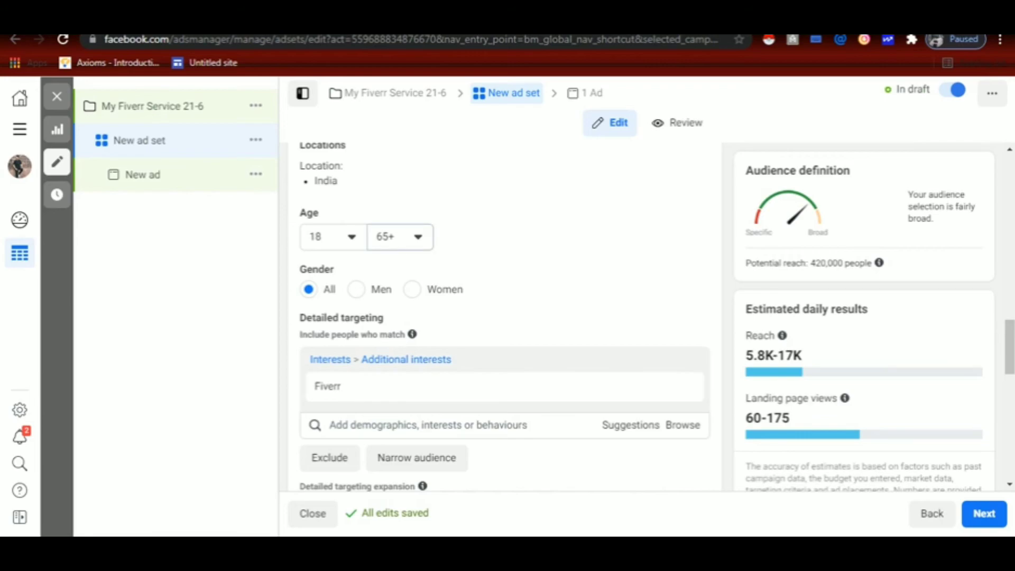
{"action": "key", "text": "4"}
{"action": "key", "text": "5"}
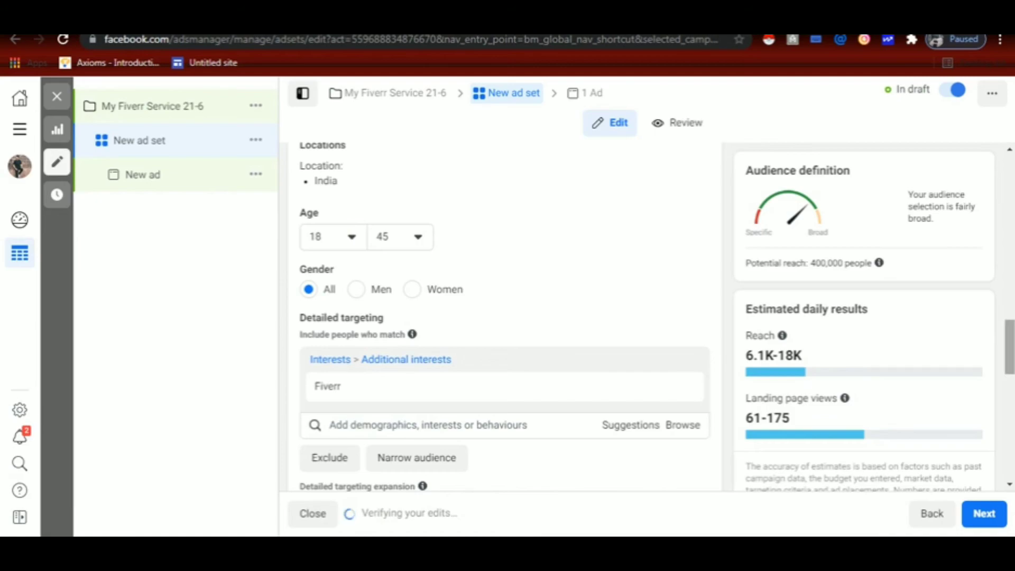
- Save the ad set's targeting as a reusable audience named "fiverr audience"
{"action": "scroll", "coordinate": [505, 317], "scroll_direction": "down", "scroll_amount": 5}
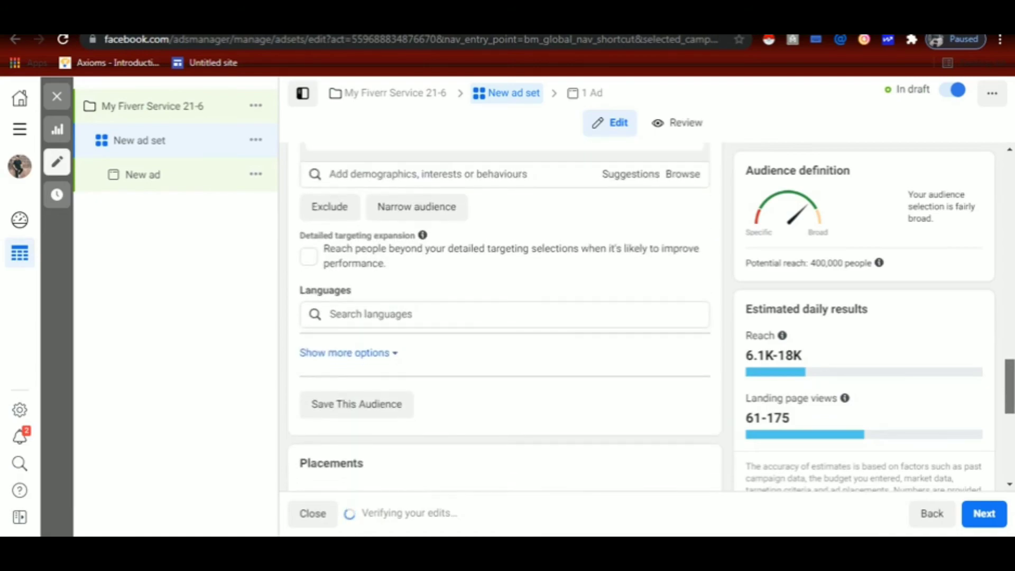
{"action": "scroll", "coordinate": [504, 317], "scroll_direction": "down", "scroll_amount": 1}
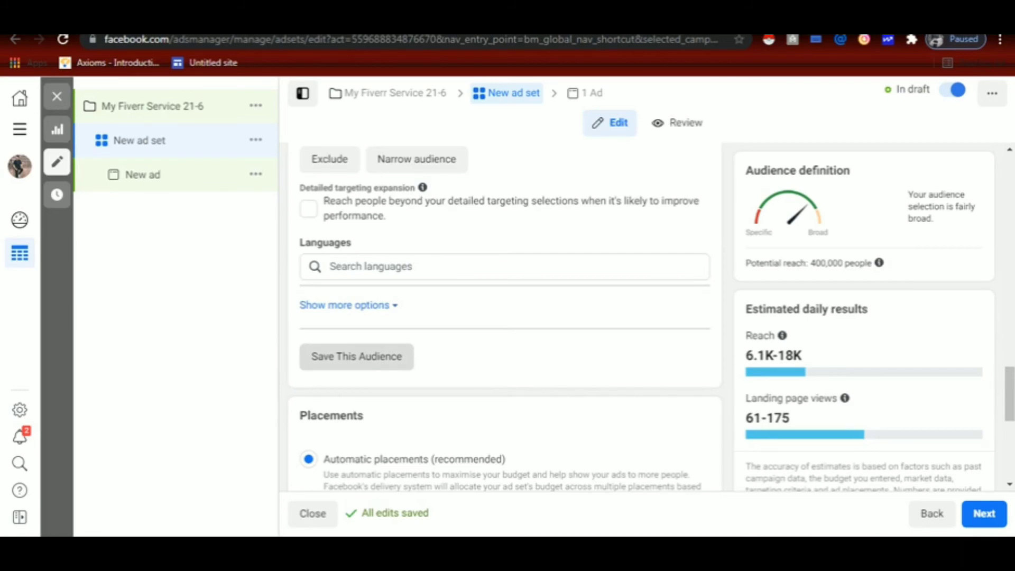
{"action": "left_click", "coordinate": [357, 356]}
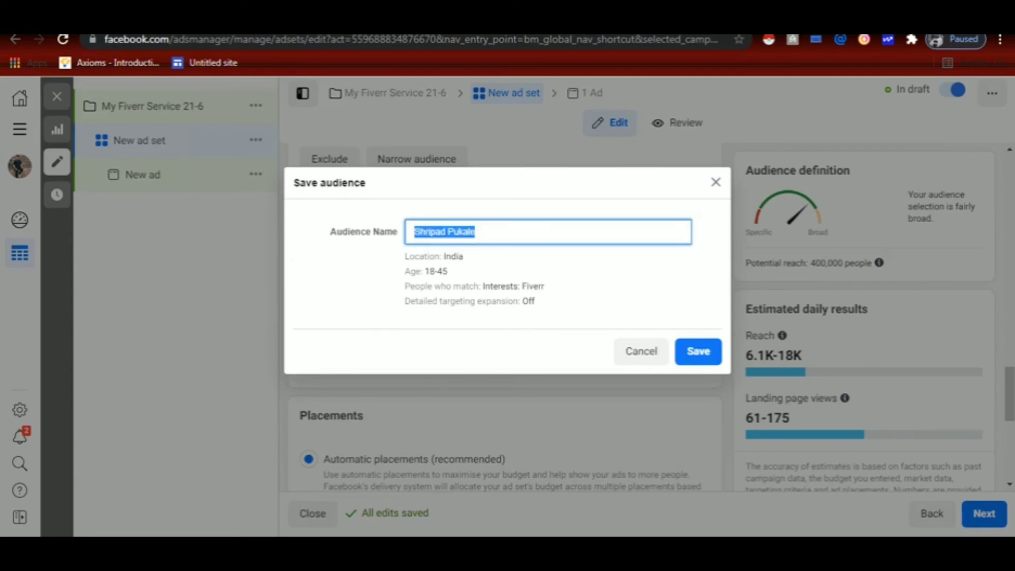
{"action": "type", "text": "fiverr audience"}
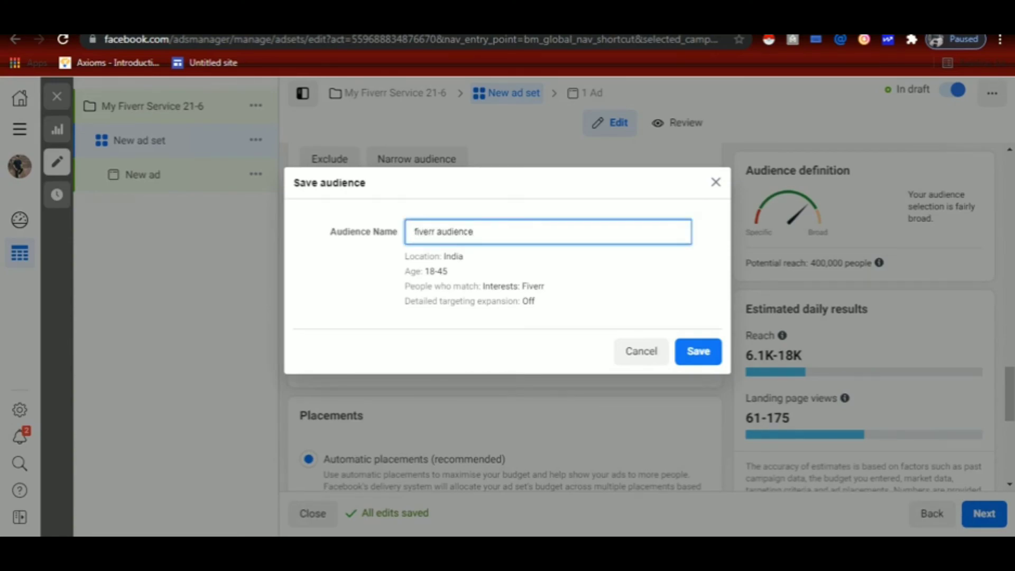
{"action": "key", "text": "shift+Left"}
{"action": "key", "text": "shift+Left"}
{"action": "key", "text": "shift+Left"}
{"action": "key", "text": "shift+Left"}
{"action": "key", "text": "shift+Left"}
{"action": "key", "text": "shift+Left"}
{"action": "key", "text": "shift+Left"}
{"action": "key", "text": "shift+Left"}
{"action": "key", "text": "shift+Left"}
{"action": "key", "text": "shift+Left"}
{"action": "key", "text": "shift+Left"}
{"action": "key", "text": "shift+Left"}
{"action": "key", "text": "shift+Left"}
{"action": "key", "text": "shift+Left"}
{"action": "key", "text": "shift+Left"}
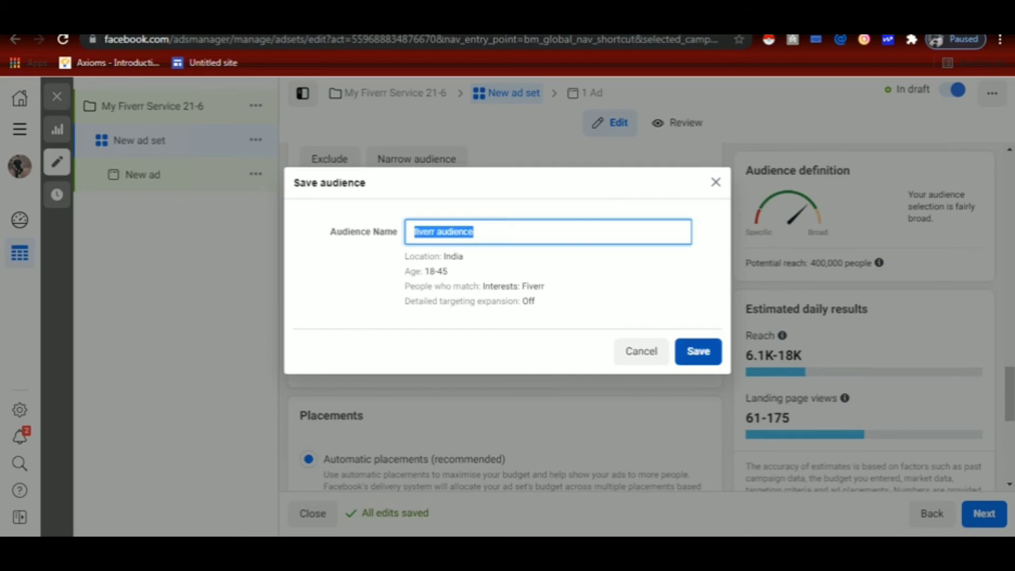
{"action": "left_click", "coordinate": [698, 351]}
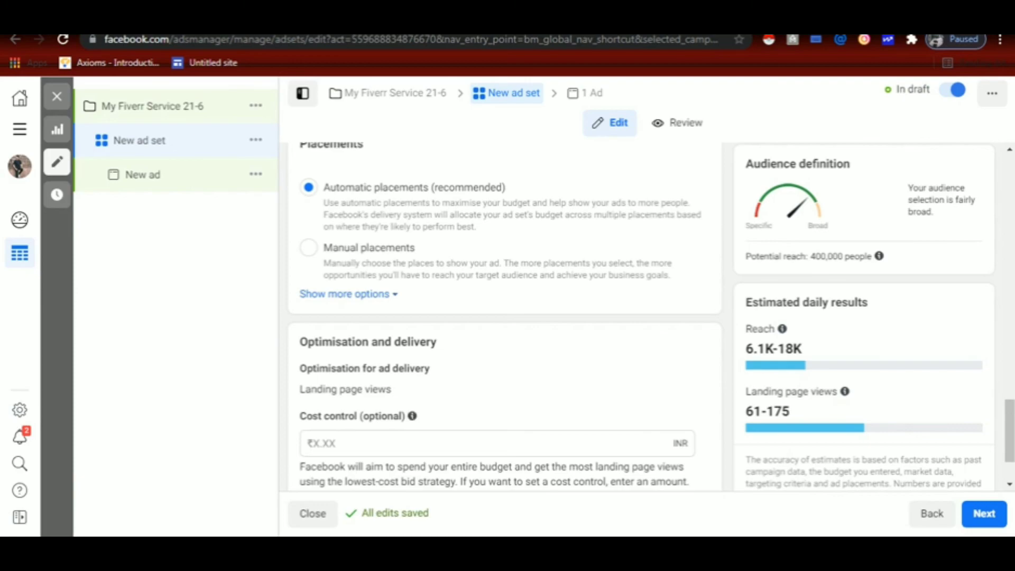
- Rename the ad set from its default name to "fiverr audience", matching the saved audience
{"action": "scroll", "coordinate": [505, 317], "scroll_direction": "up", "scroll_amount": 5}
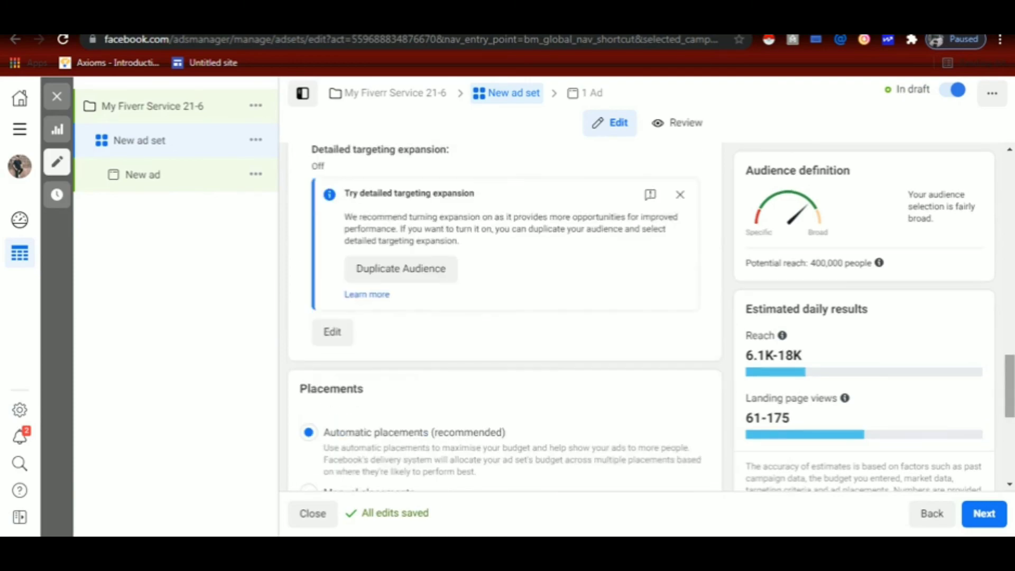
{"action": "scroll", "coordinate": [505, 318], "scroll_direction": "up", "scroll_amount": 10}
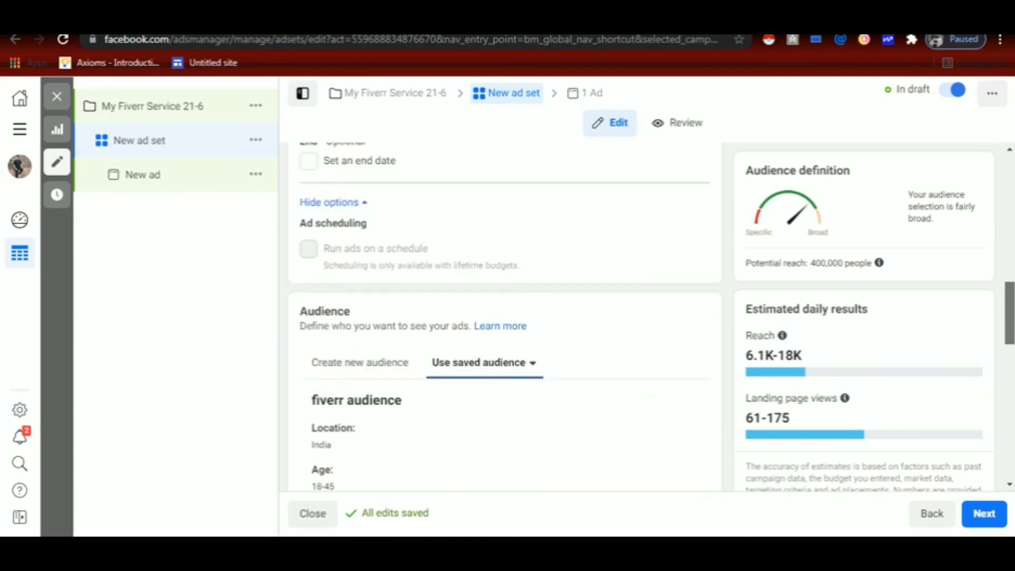
{"action": "scroll", "coordinate": [505, 317], "scroll_direction": "up", "scroll_amount": 8}
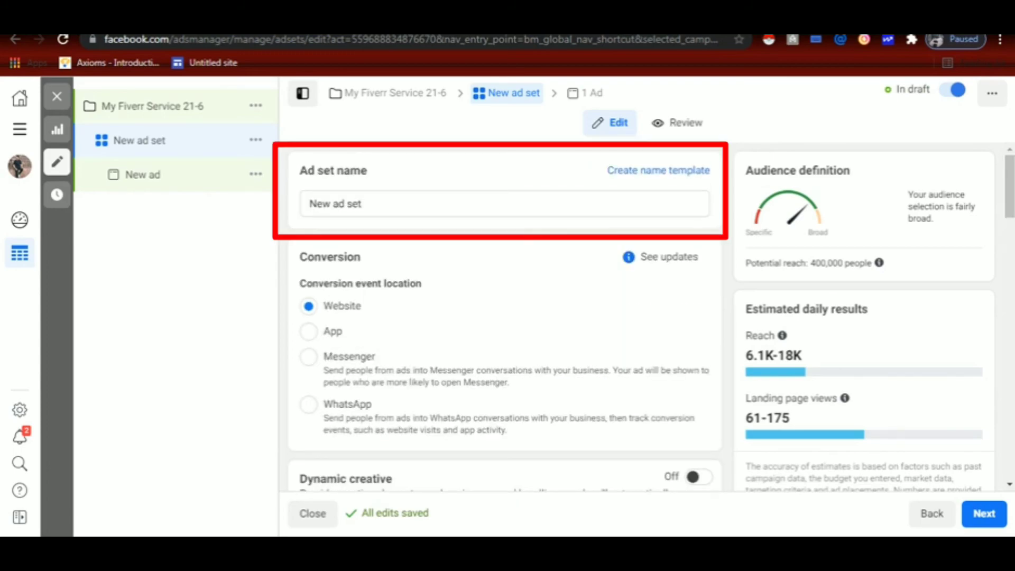
{"action": "type", "text": "fiverr audience"}
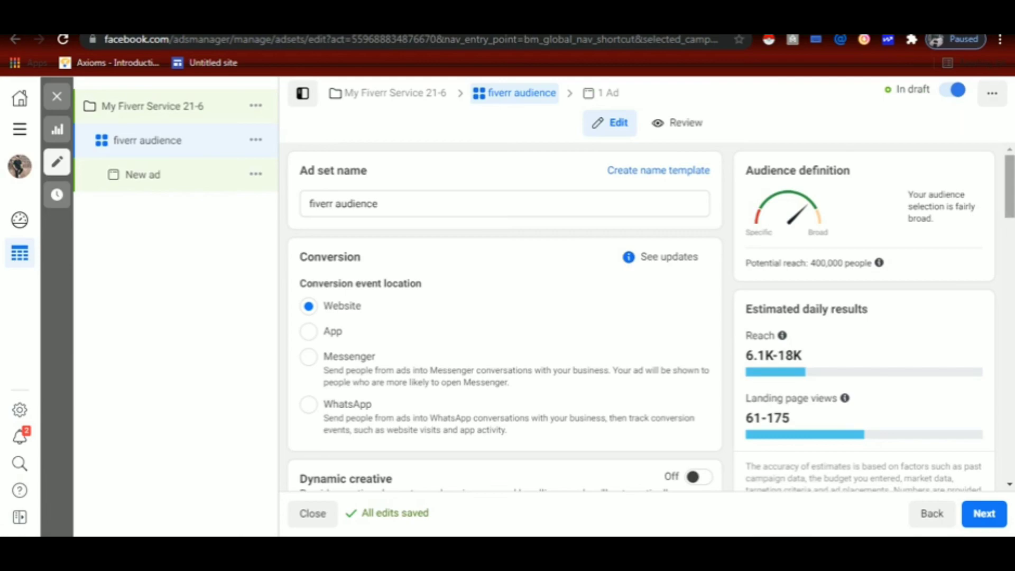
- Review the ad set's saved audience details, detailed targeting expansion and placement options
{"action": "scroll", "coordinate": [505, 318], "scroll_direction": "down", "scroll_amount": 10}
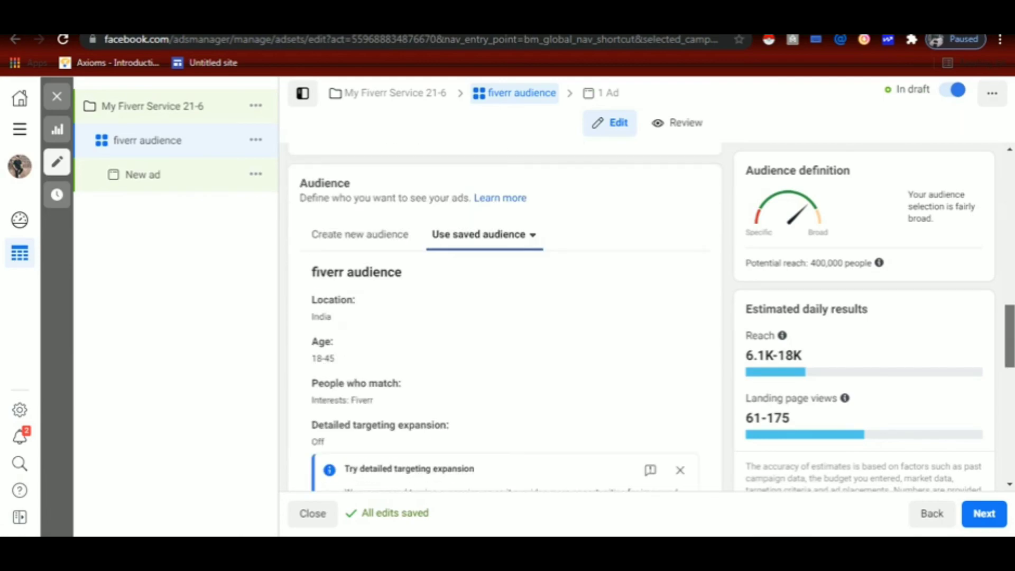
{"action": "scroll", "coordinate": [505, 318], "scroll_direction": "down", "scroll_amount": 8}
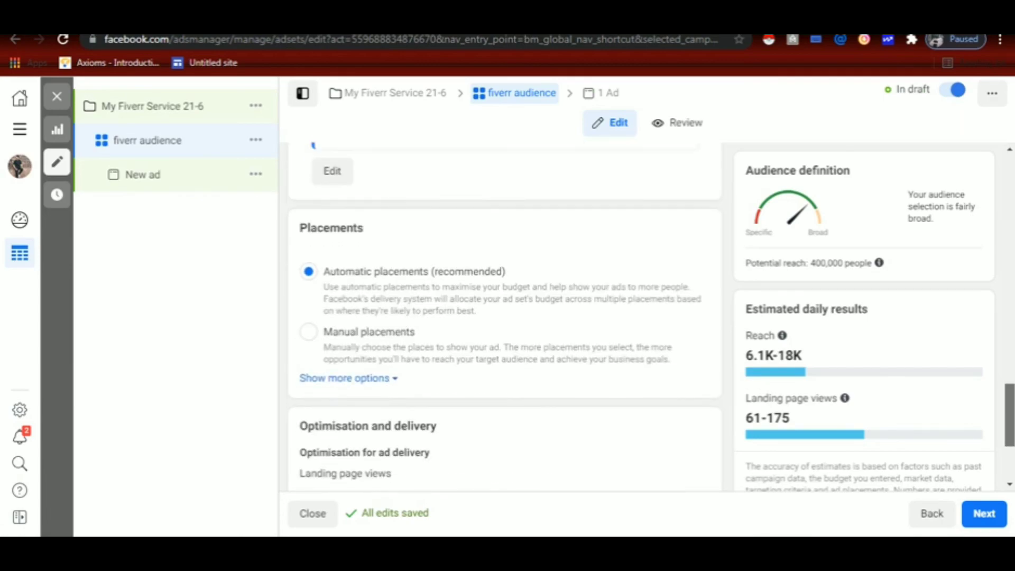
{"action": "scroll", "coordinate": [504, 317], "scroll_direction": "up", "scroll_amount": 3}
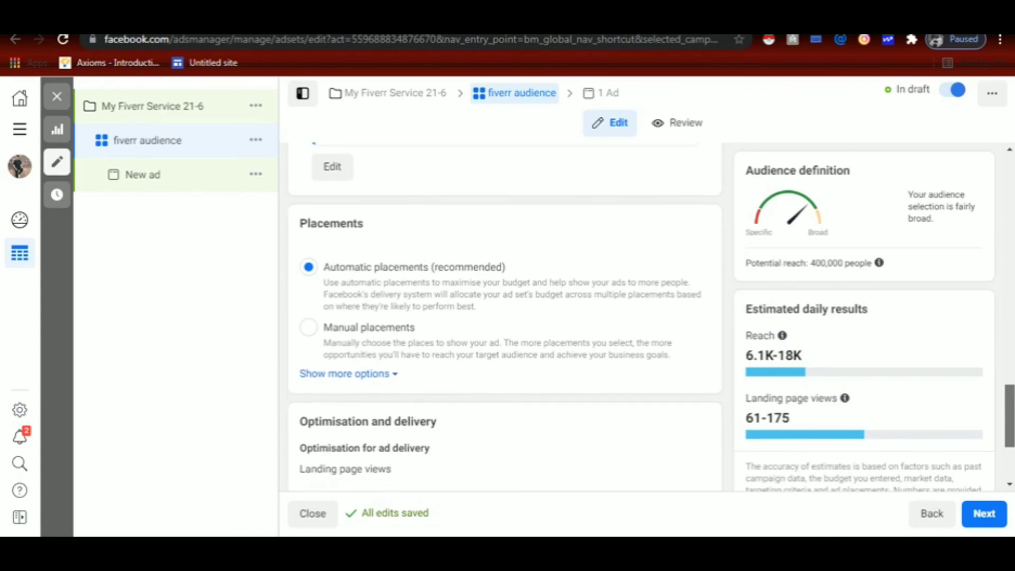
{"action": "scroll", "coordinate": [505, 317], "scroll_direction": "up", "scroll_amount": 2}
{"action": "scroll", "coordinate": [505, 318], "scroll_direction": "up", "scroll_amount": 3}
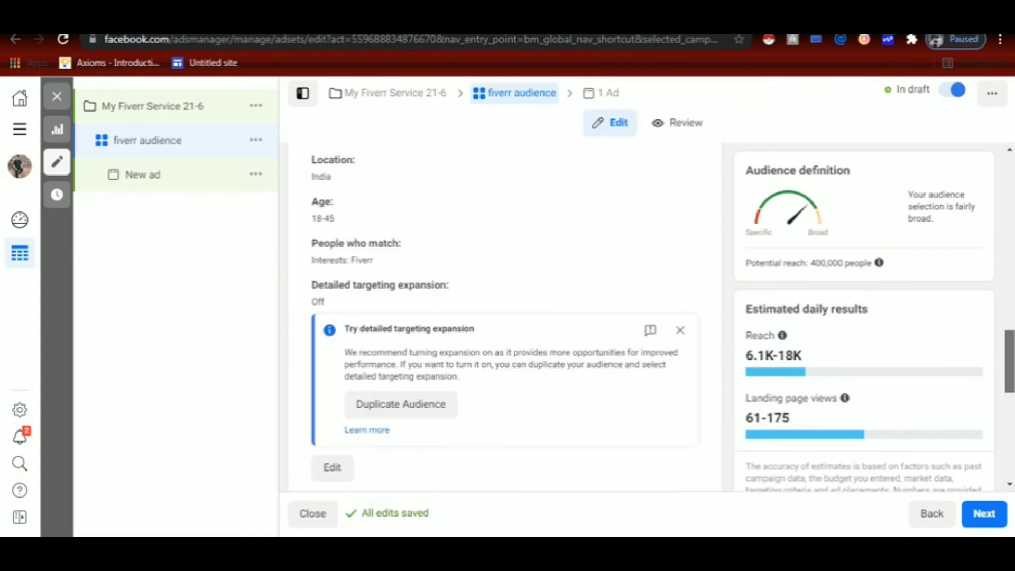
{"action": "scroll", "coordinate": [505, 317], "scroll_direction": "down", "scroll_amount": 4}
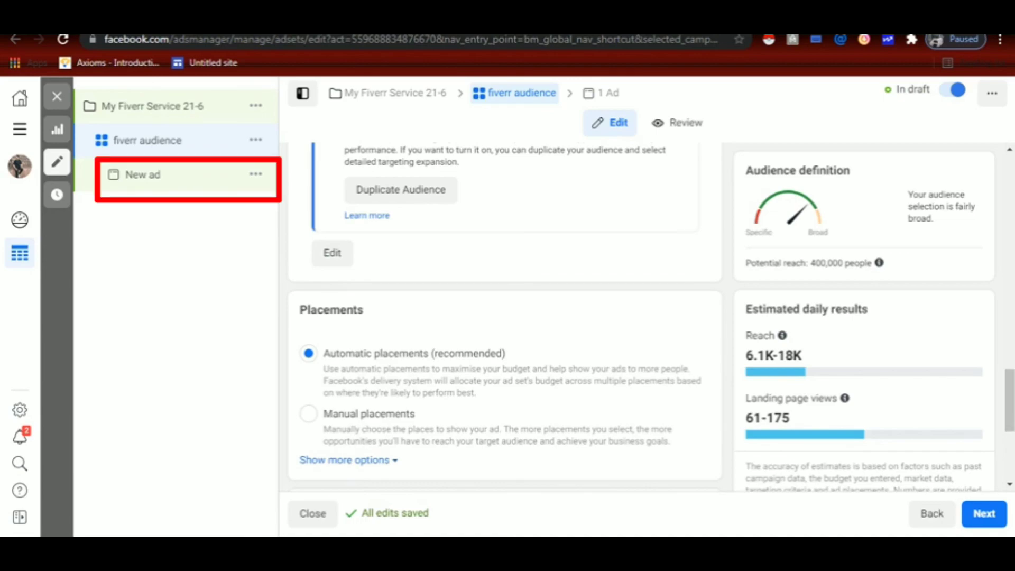
{"action": "scroll", "coordinate": [505, 318], "scroll_direction": "up", "scroll_amount": 1}
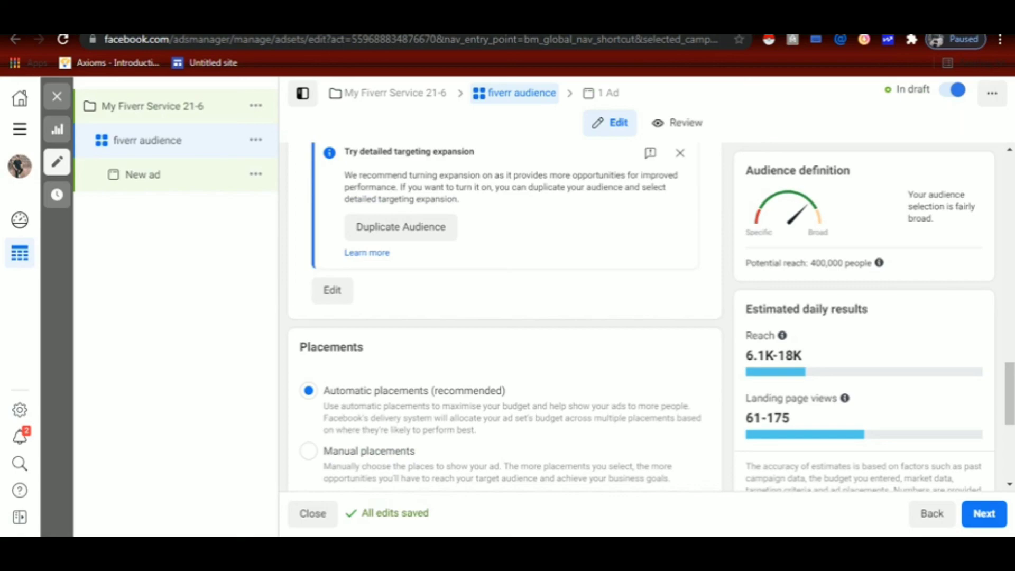